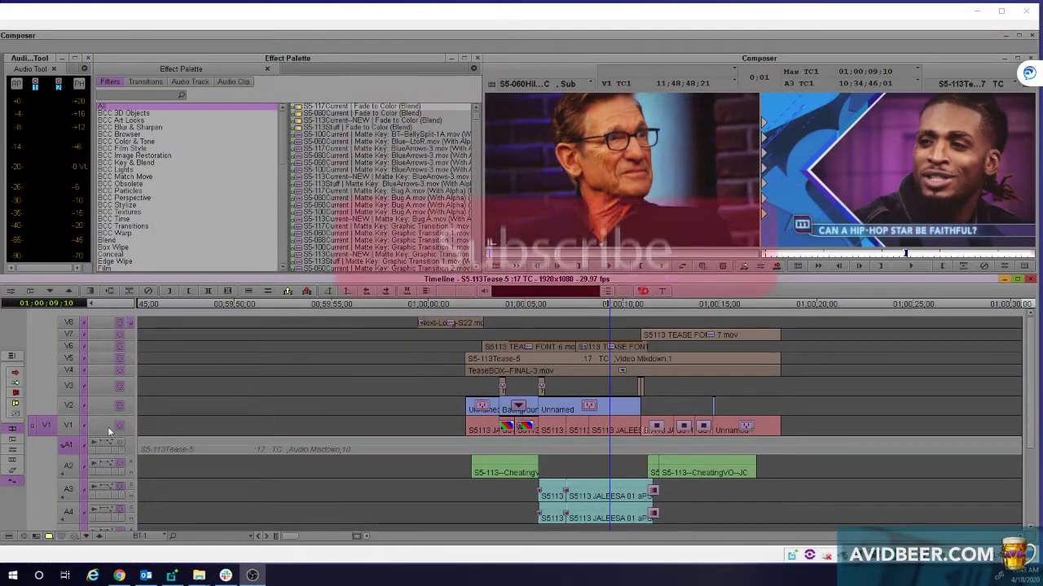
Patch source track V1 to timeline track V3 and adjust which video tracks are active.
left_click_drag(47, 426, 69, 387)
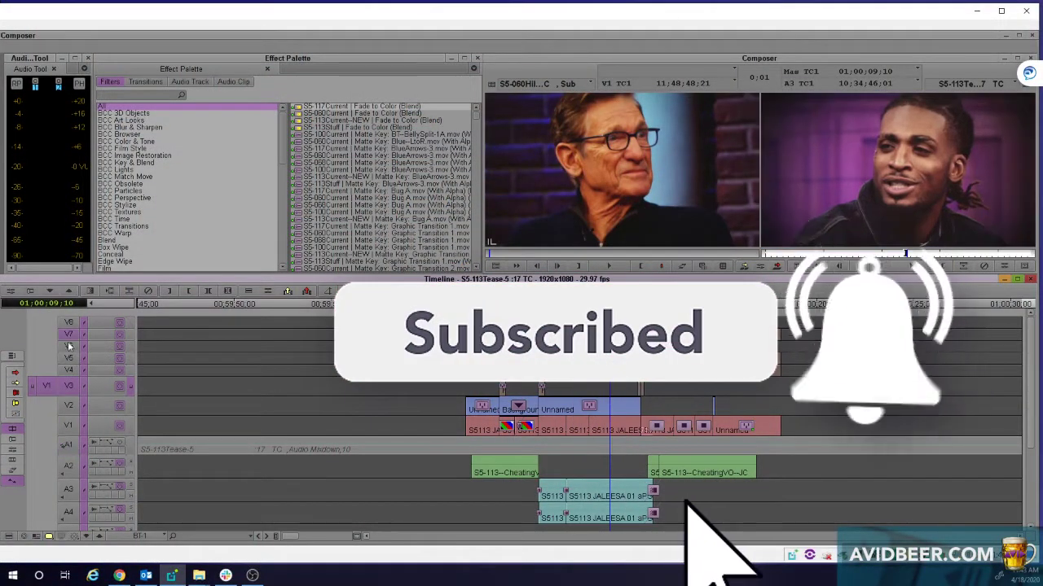
left_click_drag(47, 385, 68, 334)
left_click(73, 387)
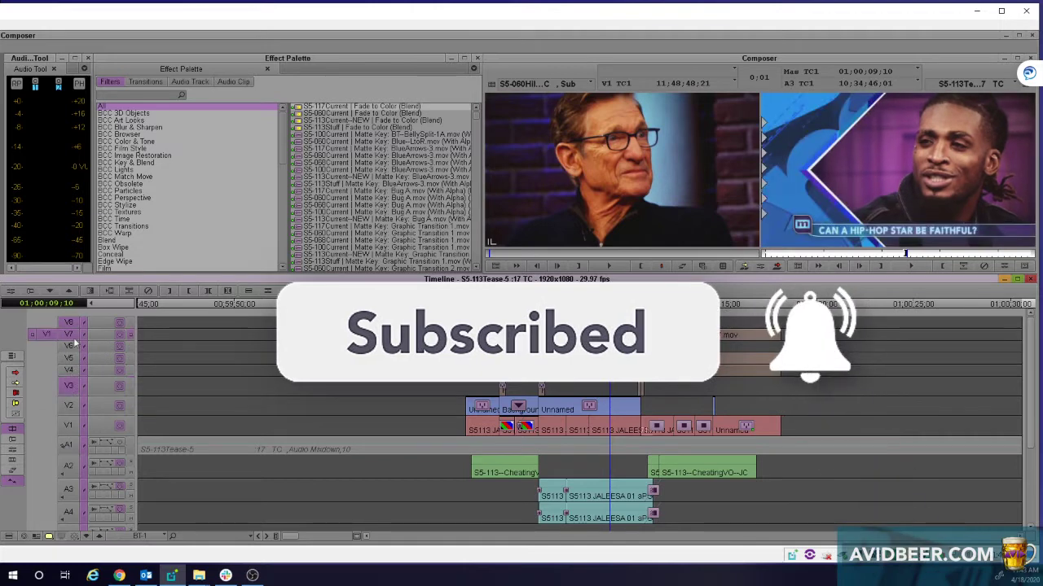
left_click(74, 334)
left_click(73, 322)
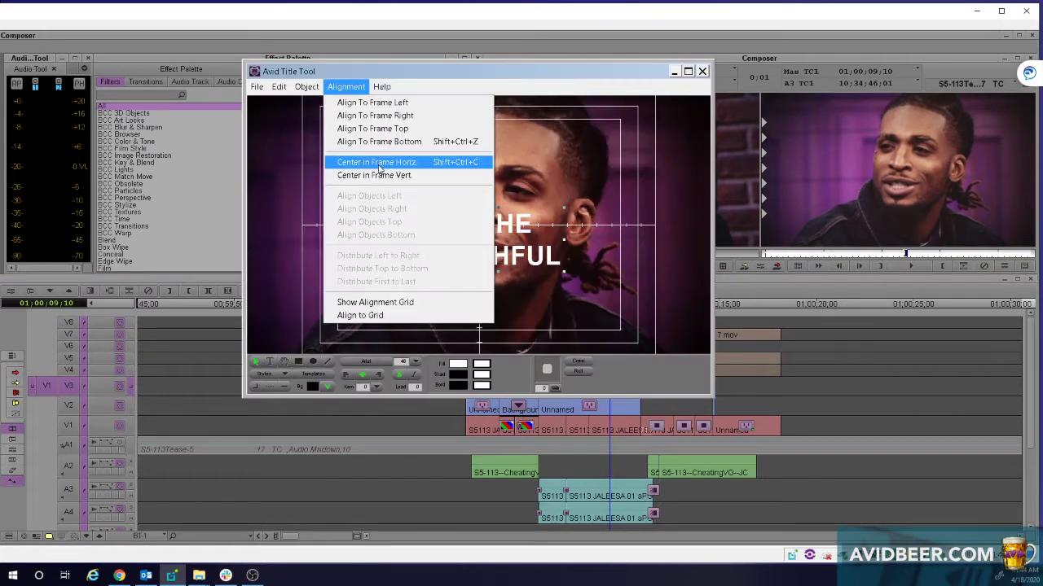
Center the title text horizontally in the frame and add a question mark after FAITHFUL.
left_click(379, 163)
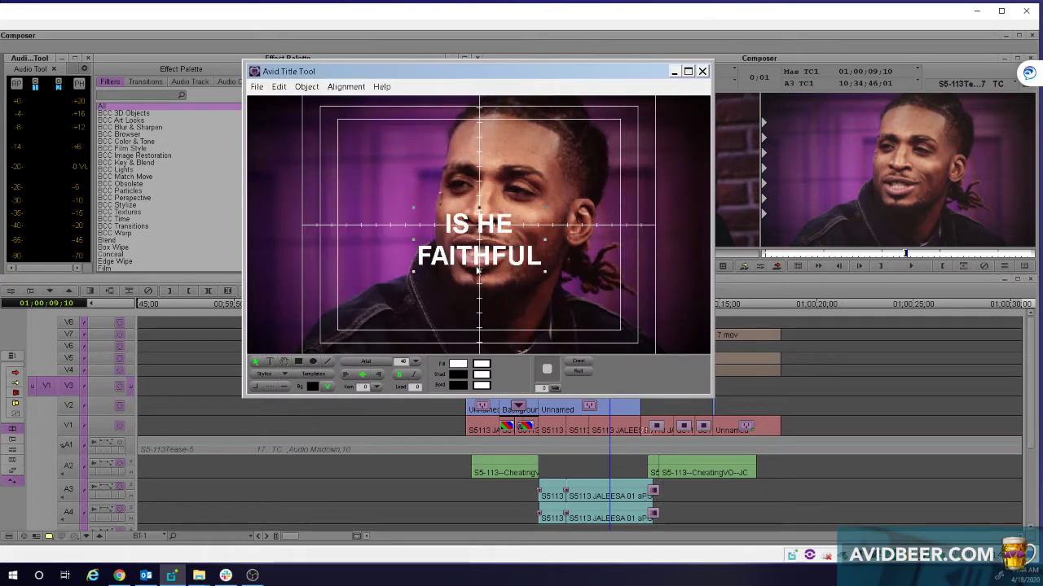
left_click(270, 362)
left_click(543, 256)
type("?")
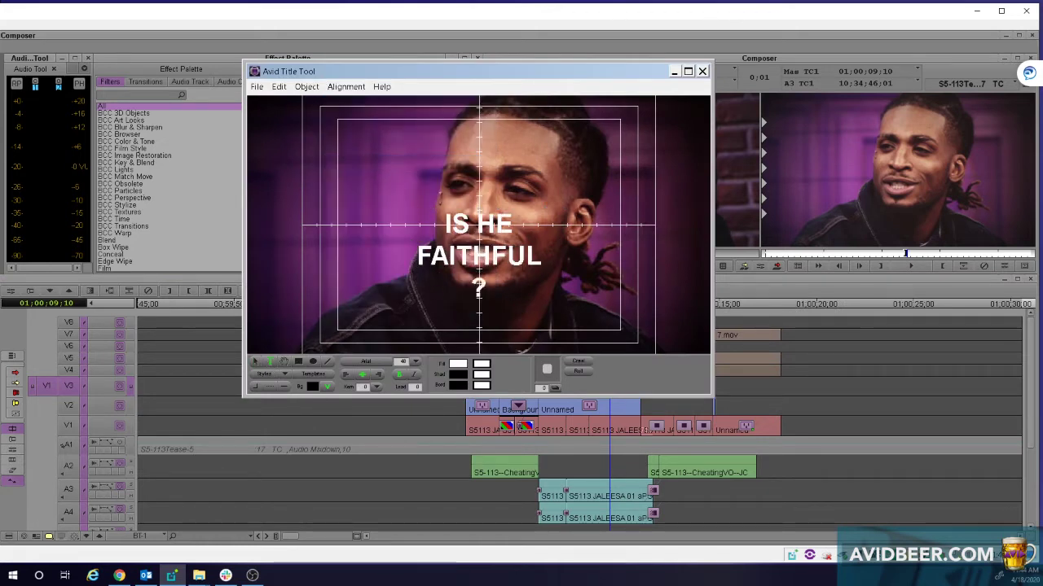
Widen the title's text box so FAITHFUL? fits on one line and change the font to Avenir LT Std 65 Medium.
left_click(257, 362)
left_click_drag(546, 256, 494, 229)
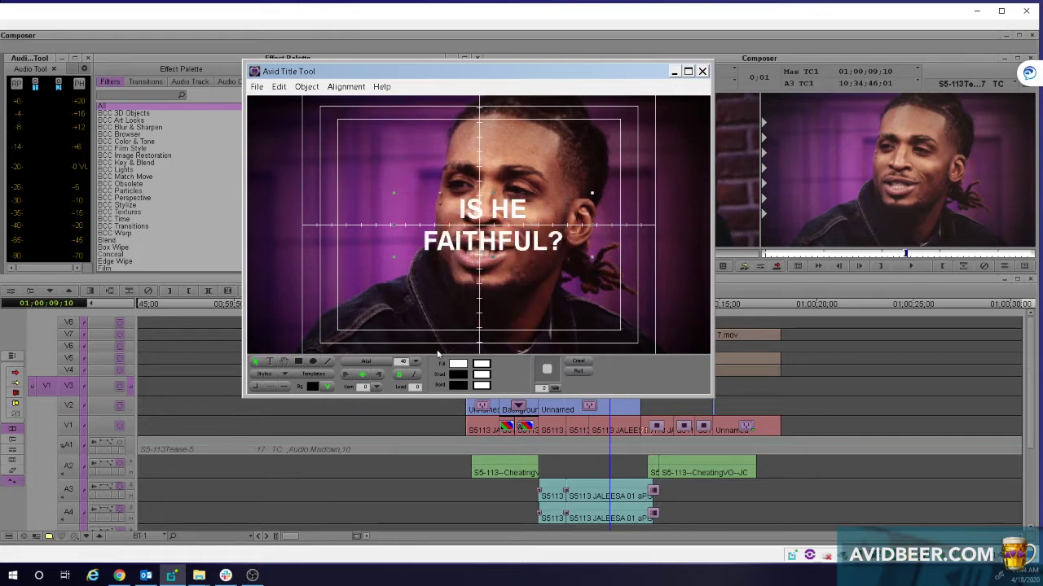
left_click(367, 362)
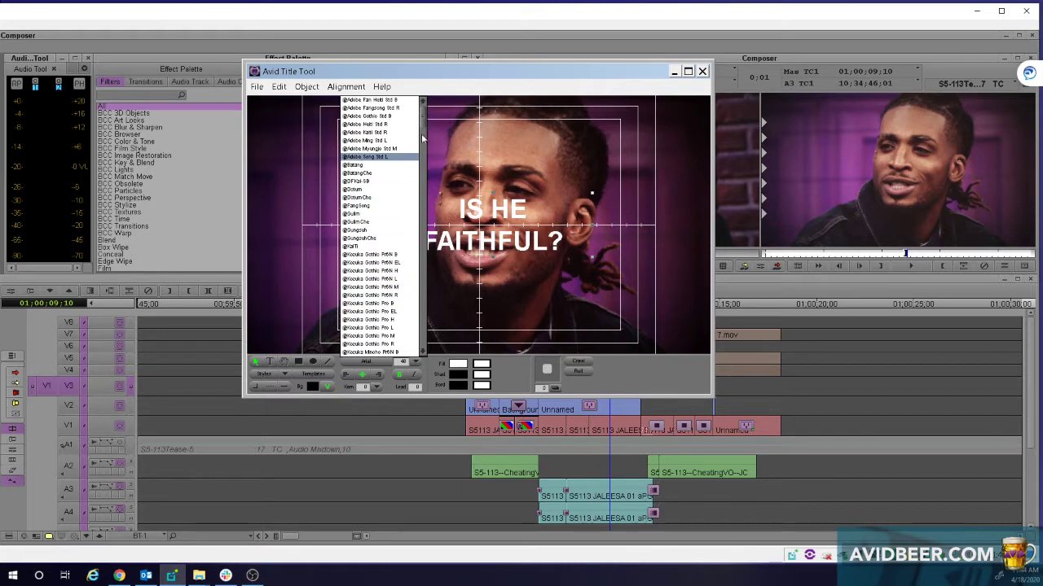
left_click_drag(422, 140, 424, 281)
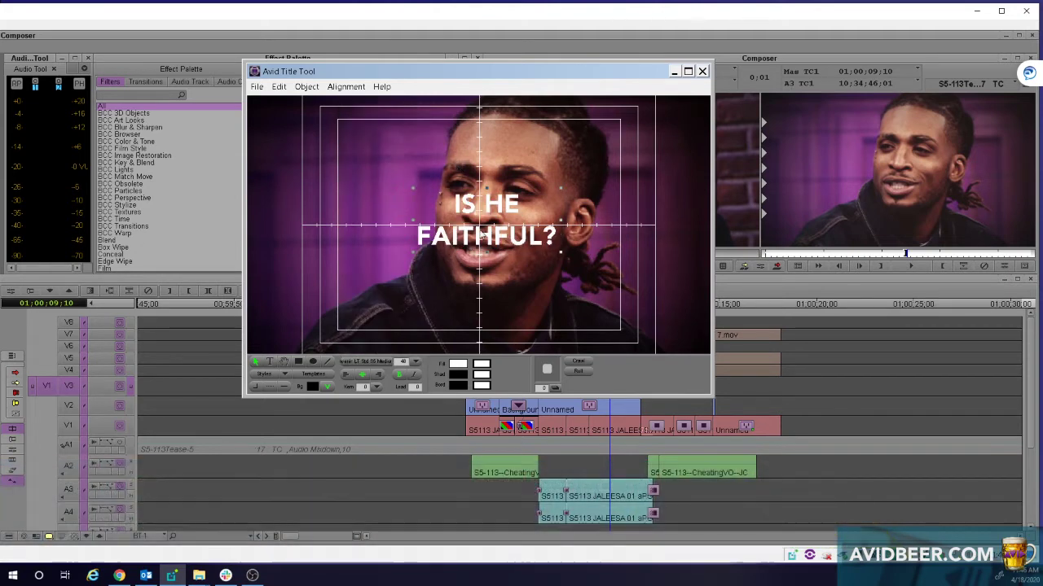
Set the title's font size to 150, then reposition its text box and widen it across the frame.
double_click(402, 361)
type("150")
key("Return")
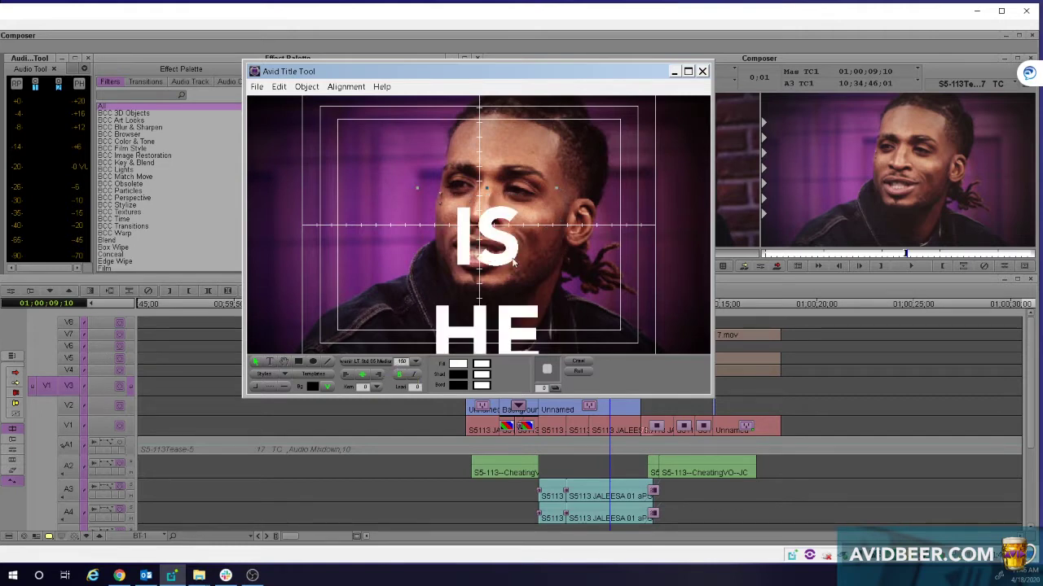
left_click_drag(513, 261, 424, 228)
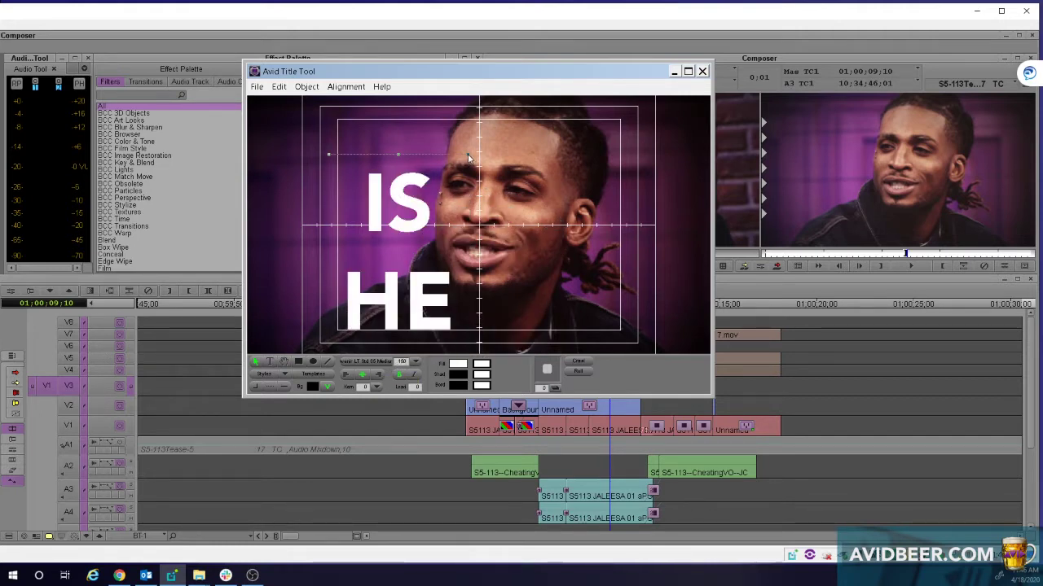
left_click_drag(469, 157, 674, 157)
left_click_drag(546, 270, 512, 222)
left_click_drag(639, 259, 662, 261)
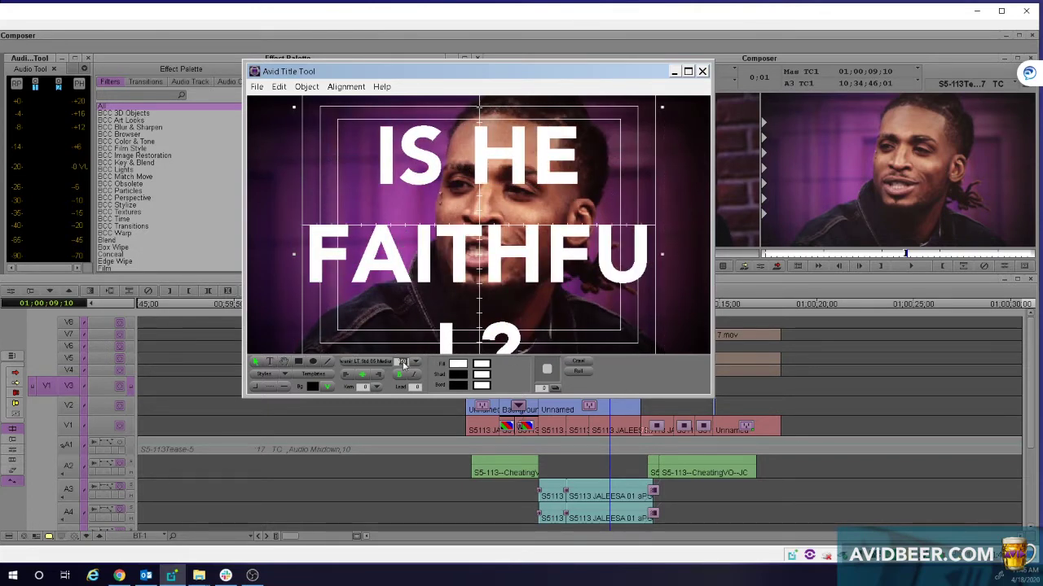
Set the title's font size to 115, widen its box to hold FAITHFUL? on one line, and tighten the leading to about -40.
type("115")
key("Return")
left_click_drag(634, 221, 705, 222)
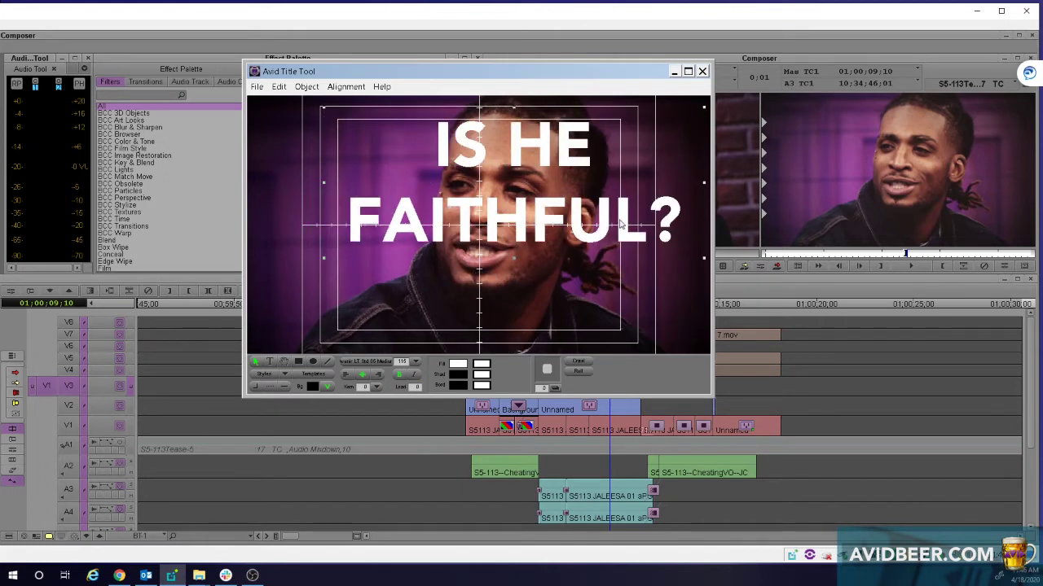
mouse_move(589, 220)
left_mouse_down()
mouse_move(550, 228)
mouse_move(576, 222)
left_mouse_up()
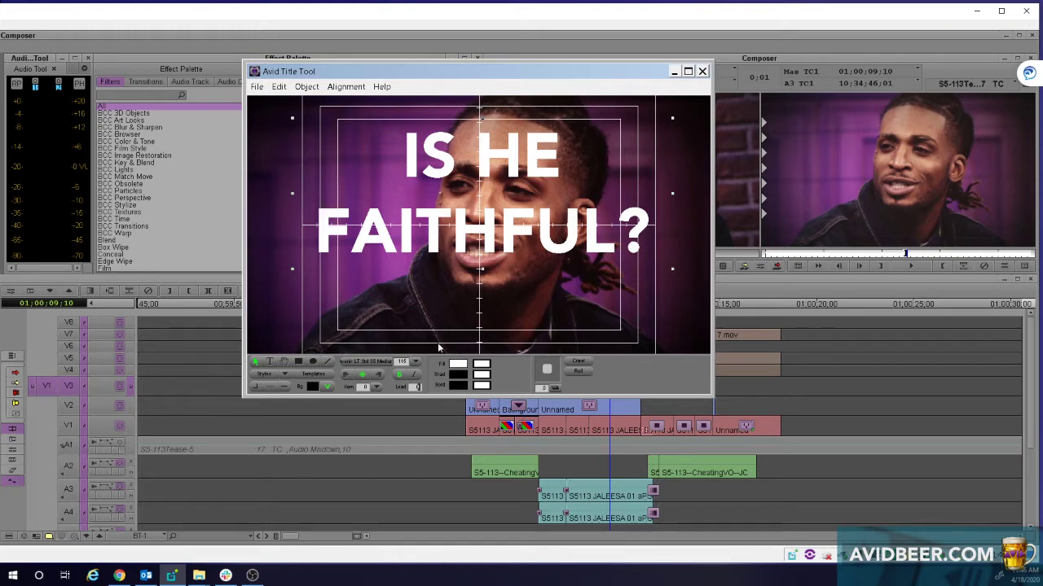
key("Return")
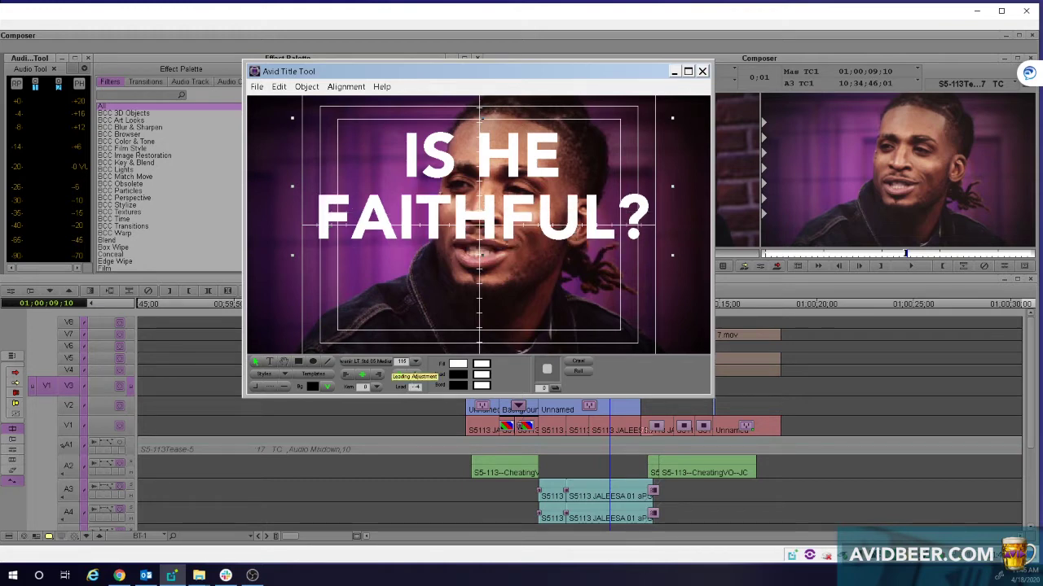
left_click_drag(412, 392, 470, 432)
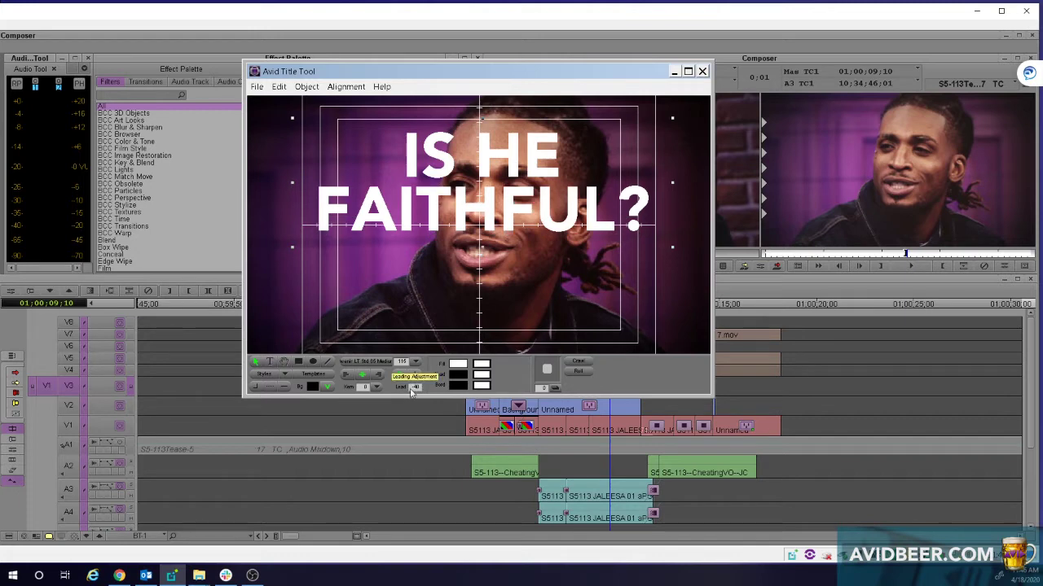
Center the title horizontally and vertically in the frame, then close the Title Tool and save the title.
left_click(344, 86)
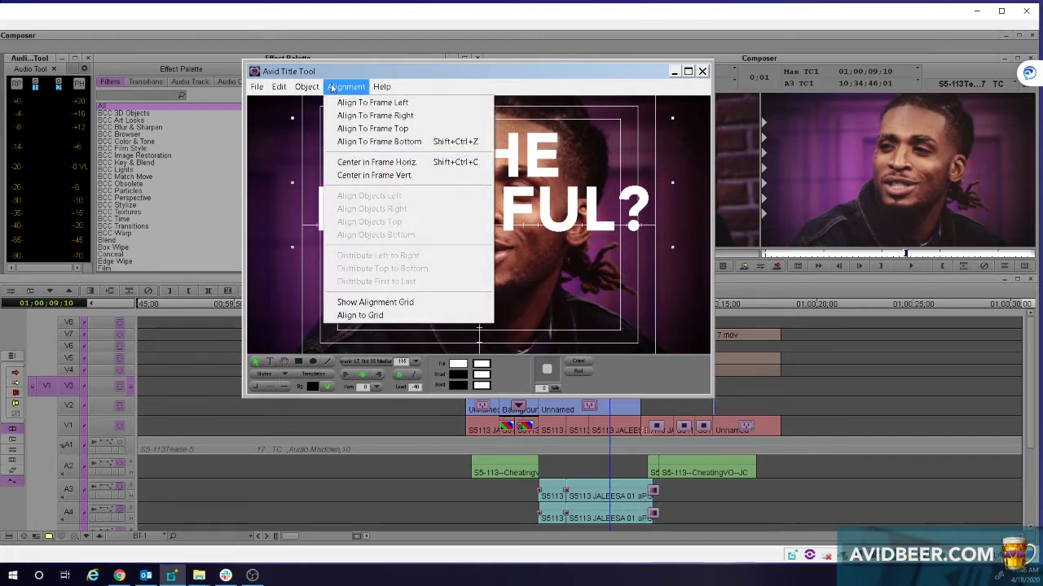
left_click(363, 162)
left_click(345, 88)
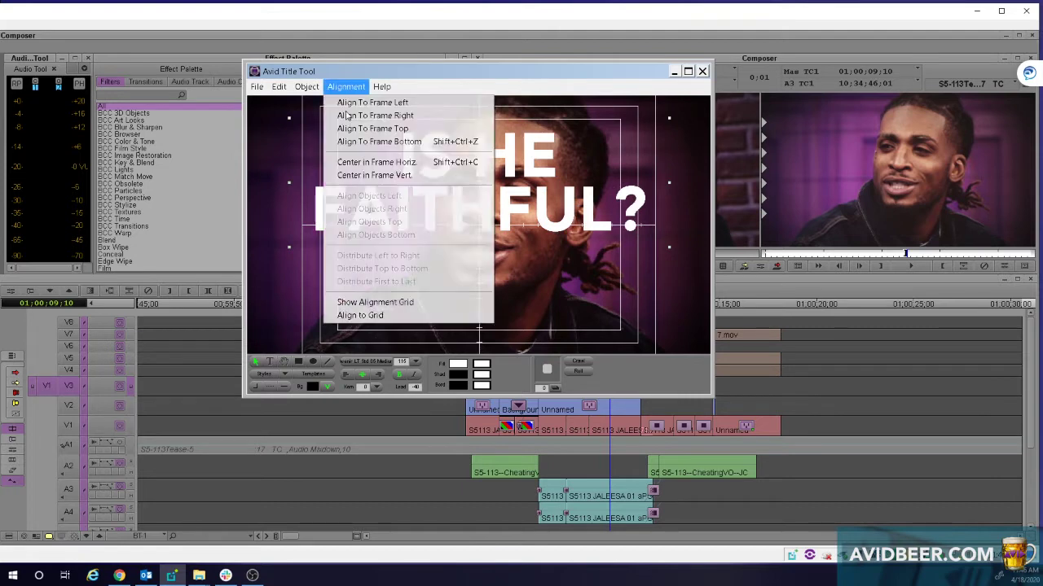
left_click(371, 172)
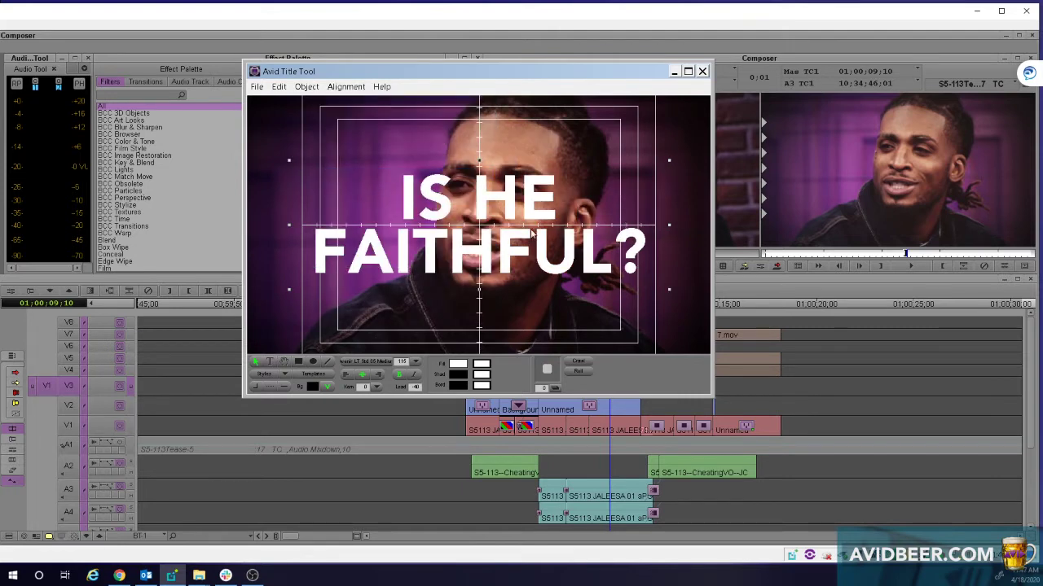
left_click(702, 71)
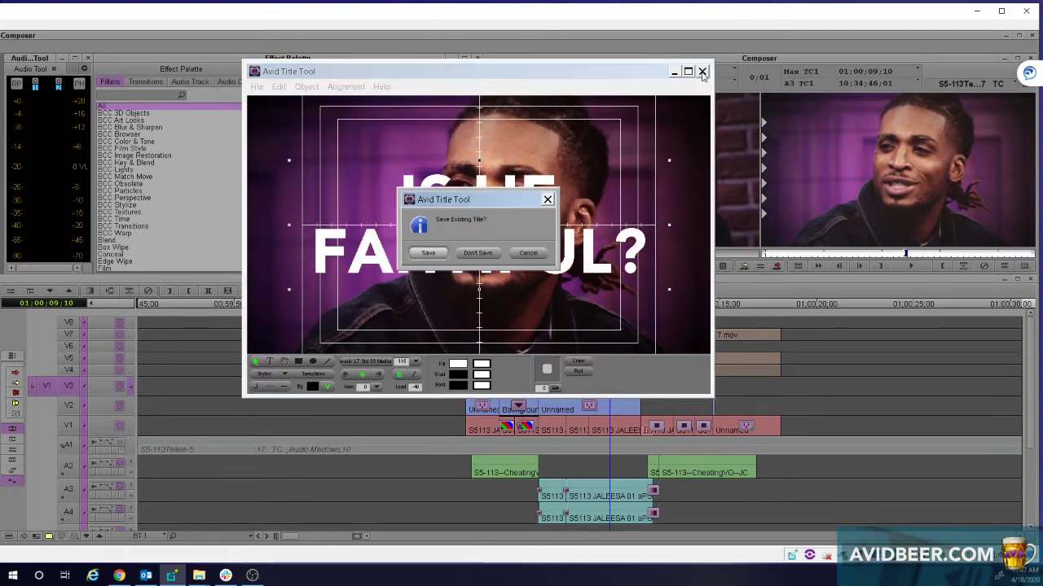
left_click(428, 253)
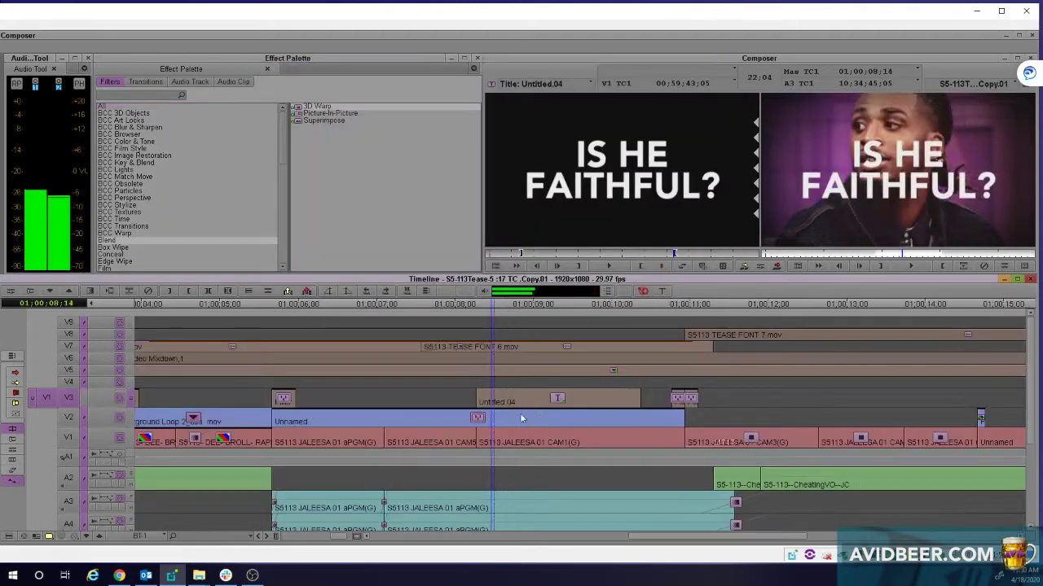
Open the title clip on V3 in the Effect Editor at 01;00;08;17 and promote it to a 3D title.
left_click_drag(535, 404, 501, 418)
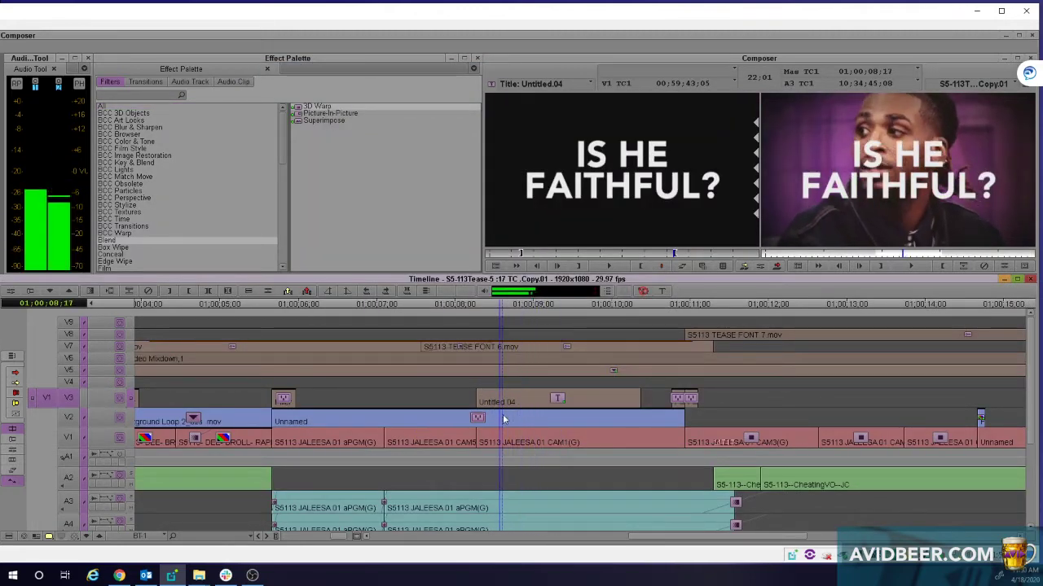
left_click(762, 269)
left_click(562, 397)
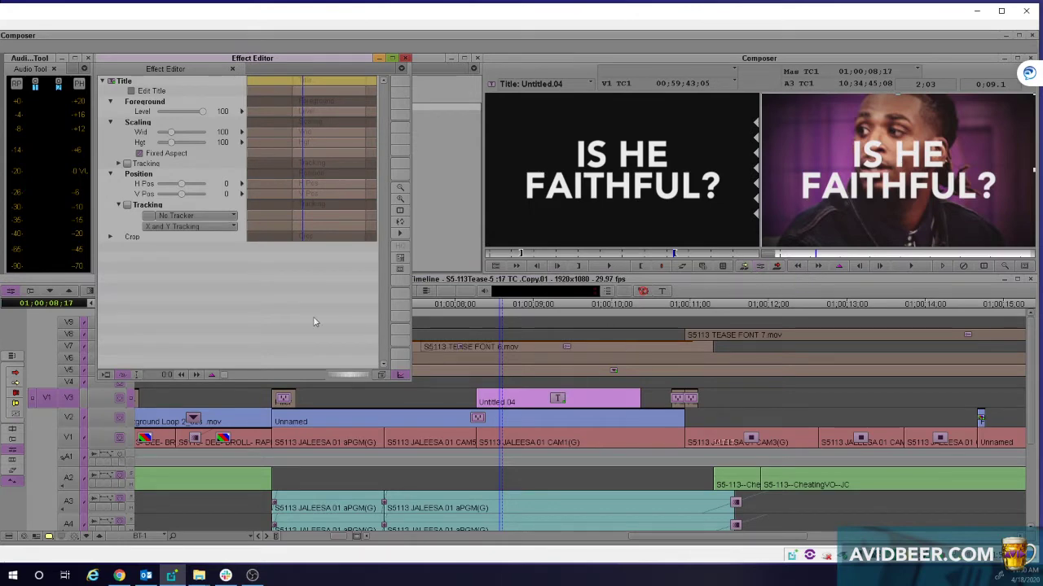
left_click(380, 376)
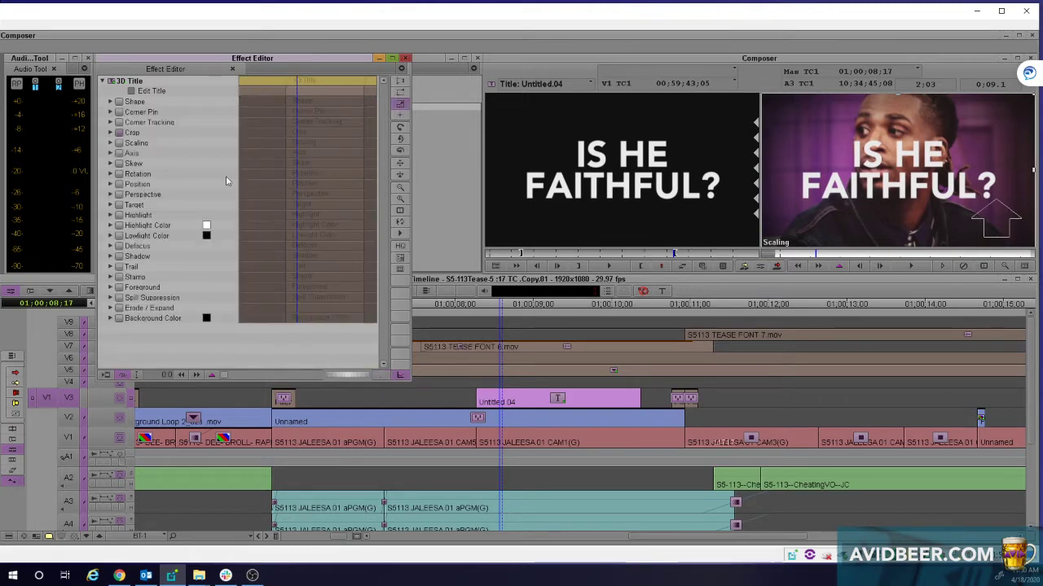
left_click(111, 143)
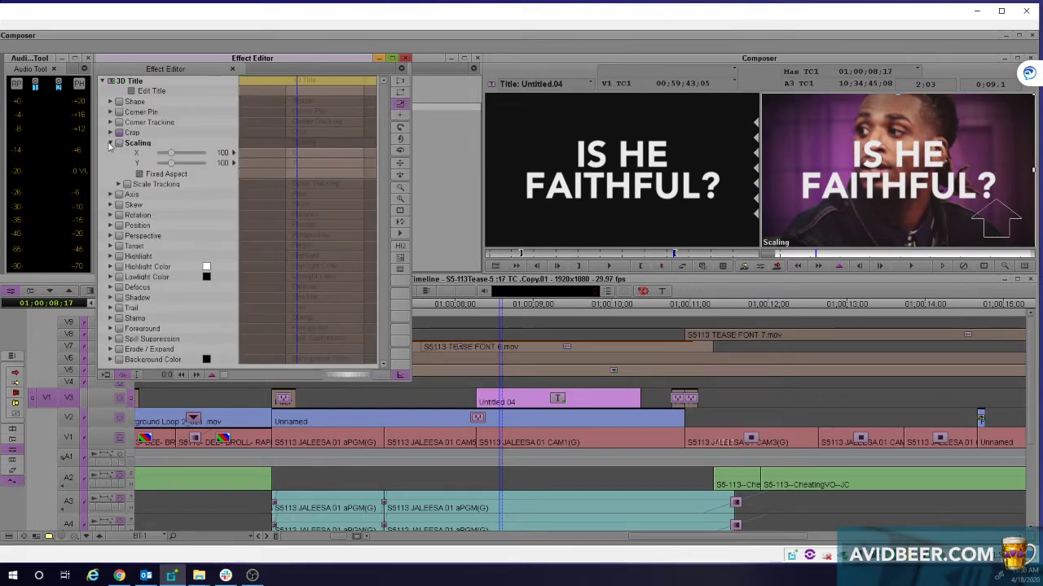
left_click(110, 144)
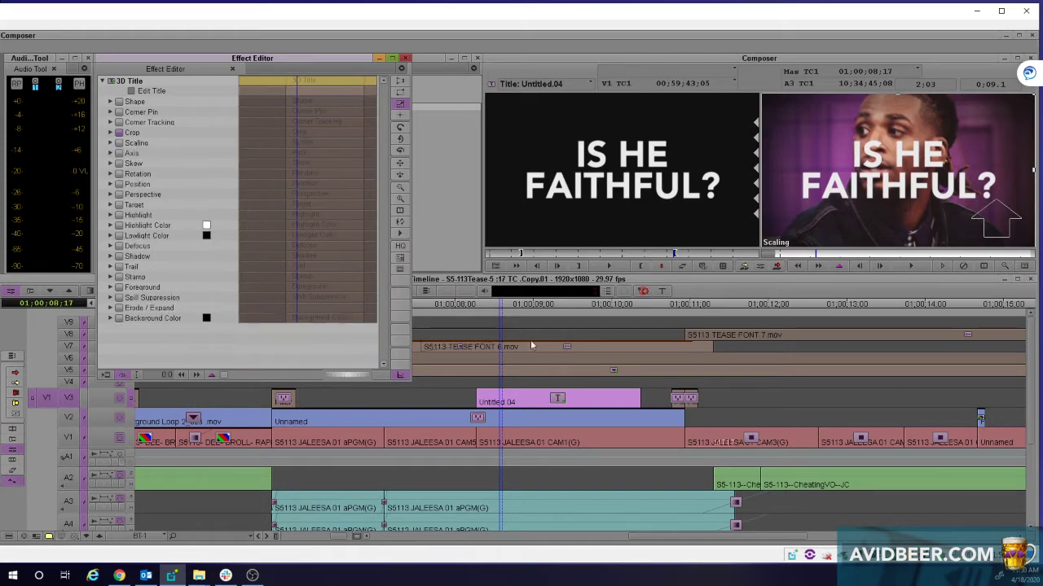
Bring the title very close using XZ Position, shift it in XY until the letter T fills the frame, and leave effect mode.
left_click(400, 174)
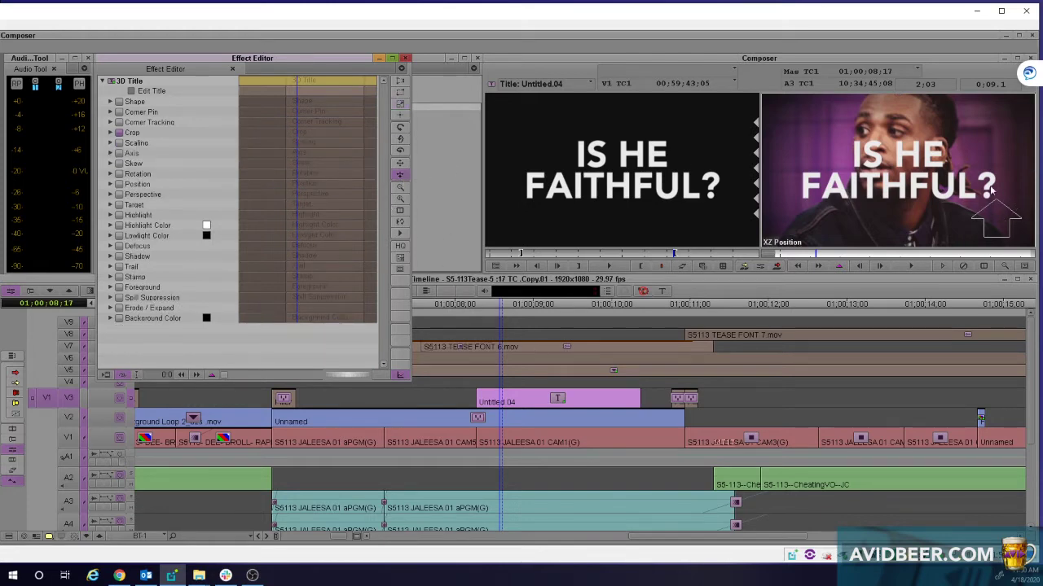
left_click_drag(1004, 242, 964, 195)
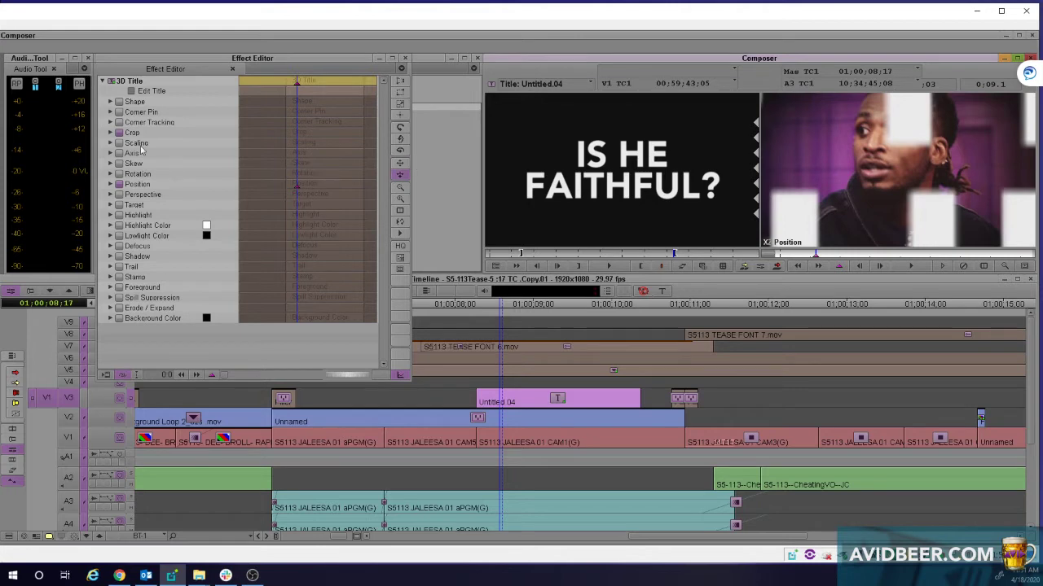
left_click(402, 162)
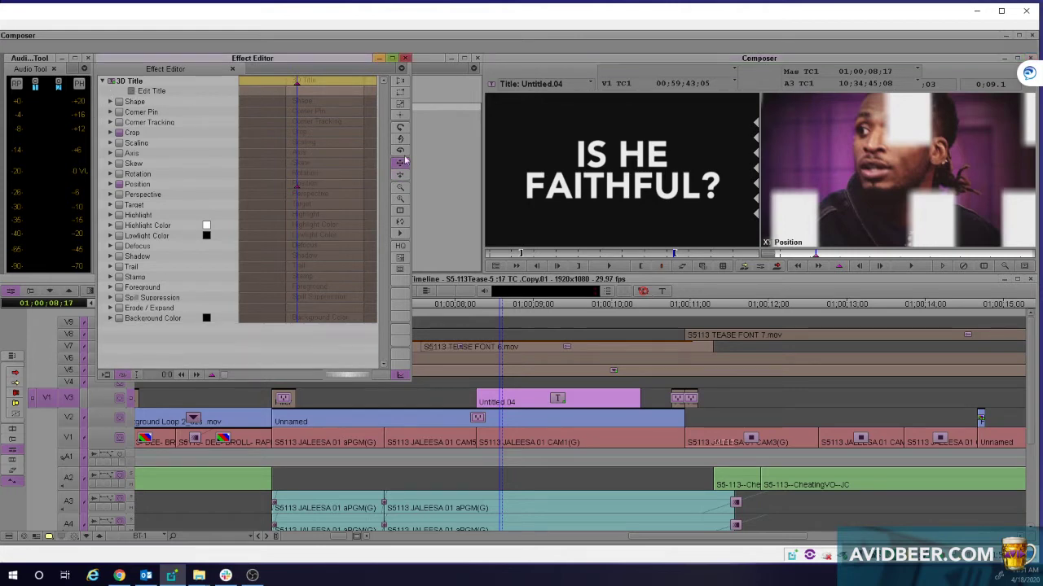
left_click_drag(880, 153, 902, 176)
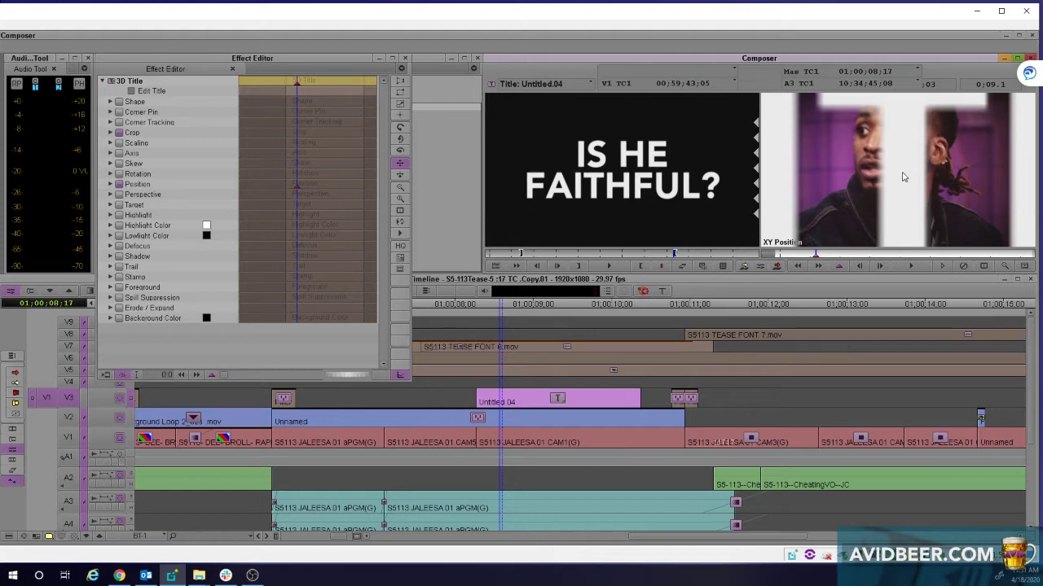
left_click(689, 266)
left_click(490, 372)
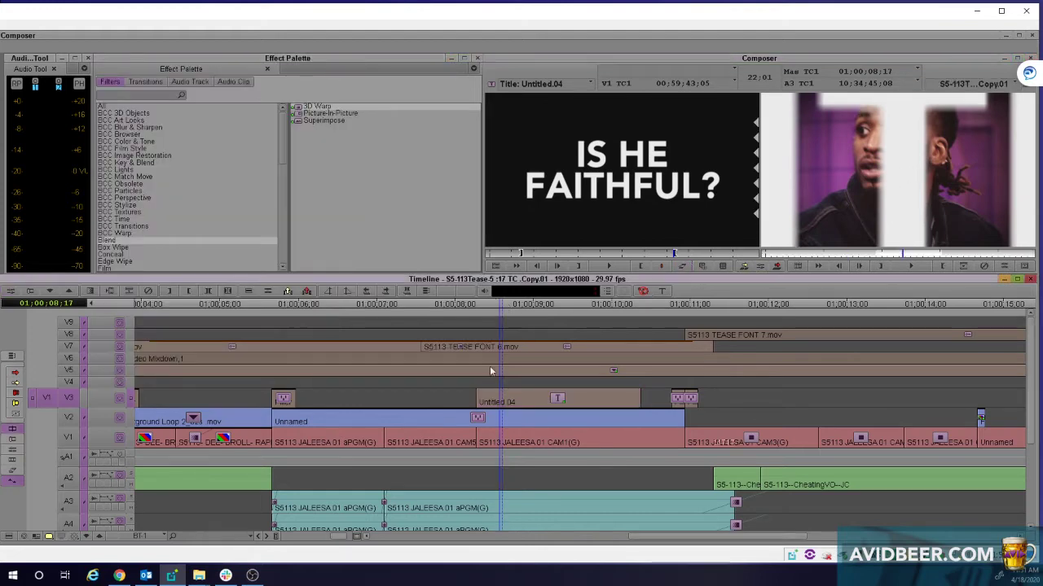
Add an edit to the title clip on V3 four frames after its start, at 01;00;08;12.
left_click(477, 419)
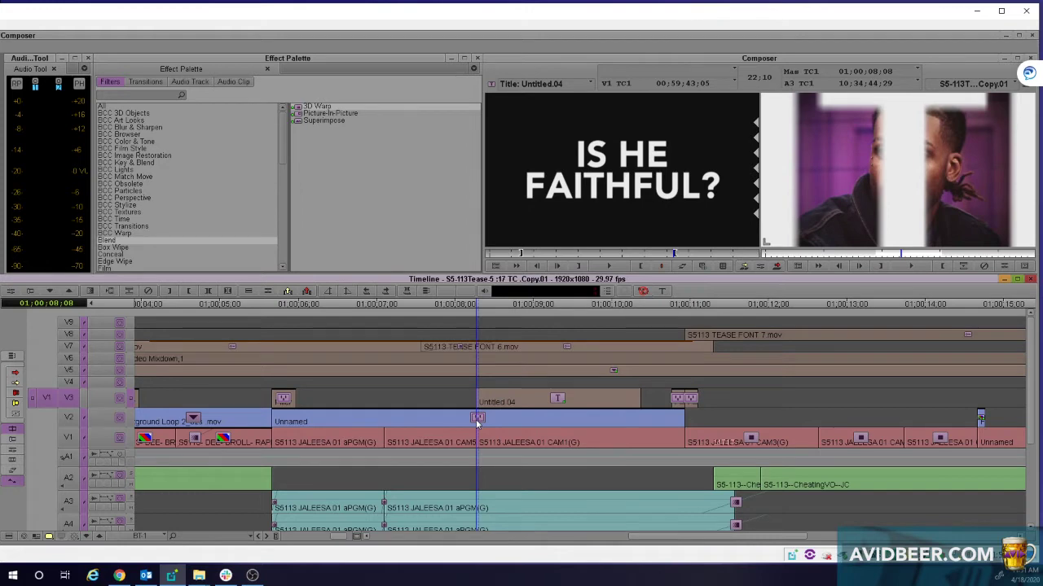
key("Right")
key("Right")
key("Right")
key("Right")
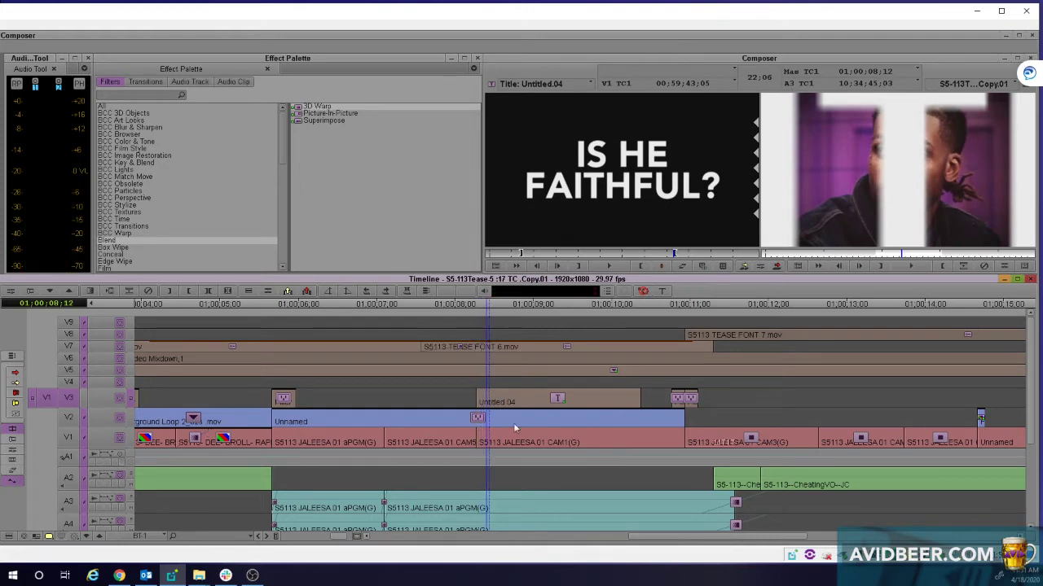
key("c")
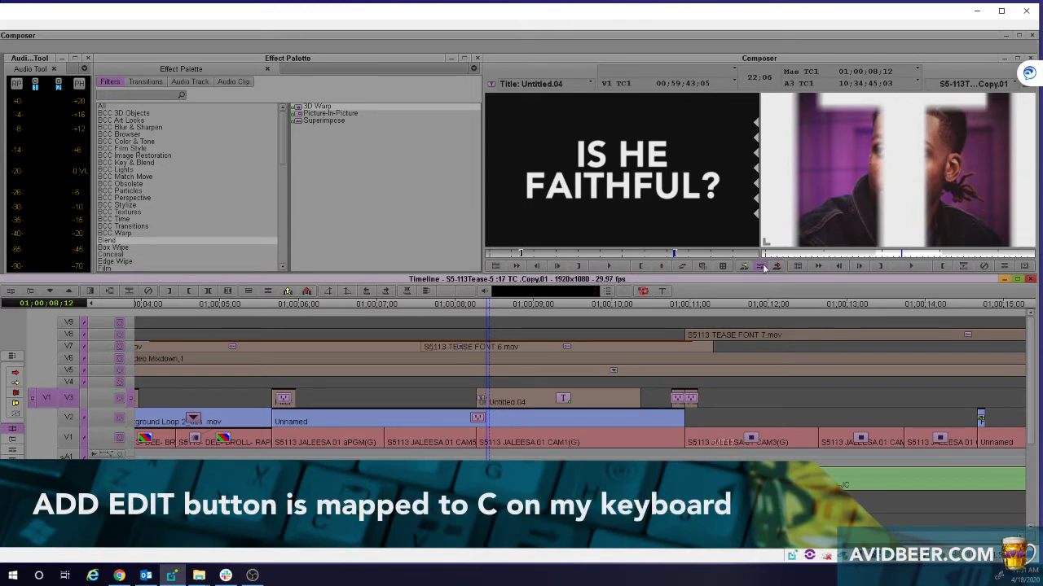
Open the second title segment on V3 at 01;00;08;12 in the Effect Editor and pull the title back until all its text fits the frame.
left_click(762, 267)
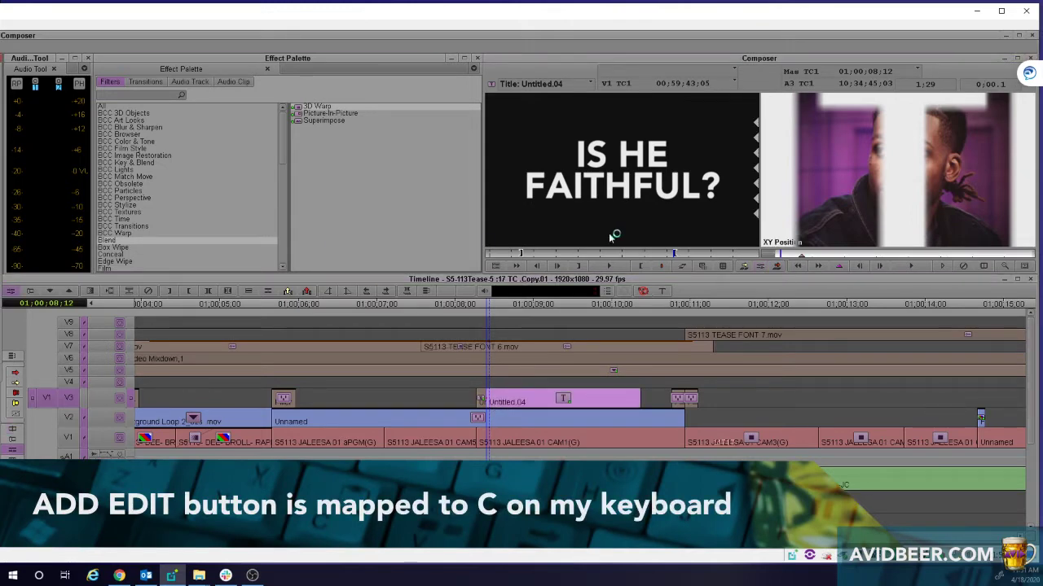
left_click(448, 176)
mouse_move(949, 177)
left_mouse_down()
mouse_move(963, 202)
mouse_move(967, 179)
mouse_move(959, 177)
left_mouse_up()
left_click(448, 165)
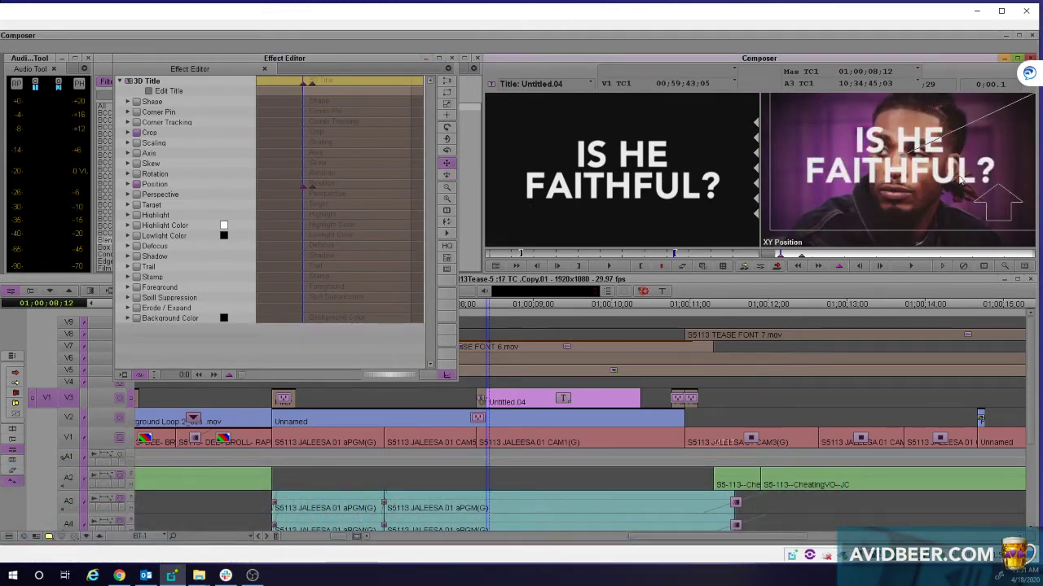
Delete the segment's 01;00;08;17 keyframe, reposition the title at X 0 and Y 51, and leave effect mode.
left_click(801, 250)
left_click(781, 254)
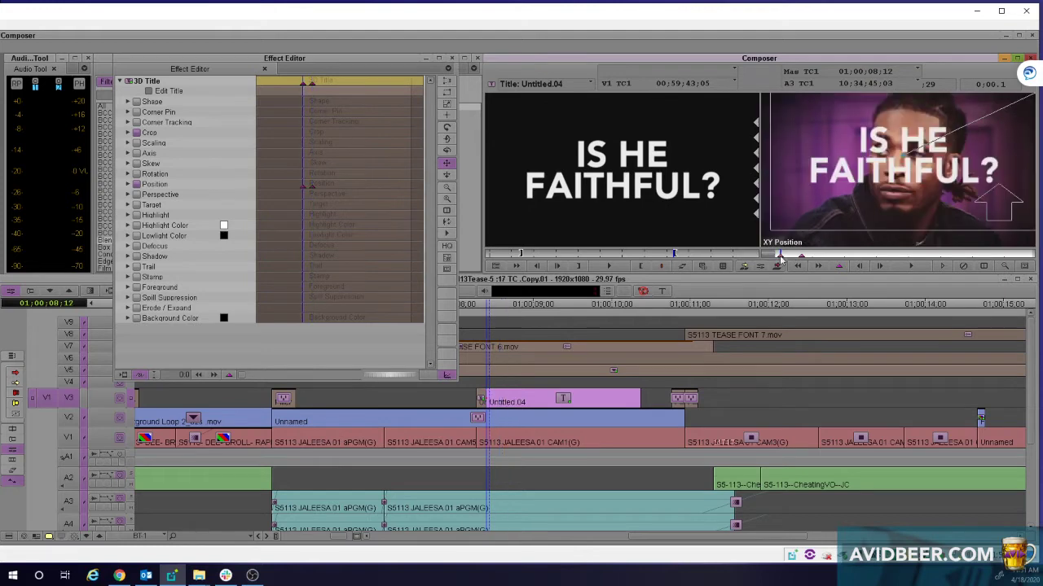
left_click(801, 255)
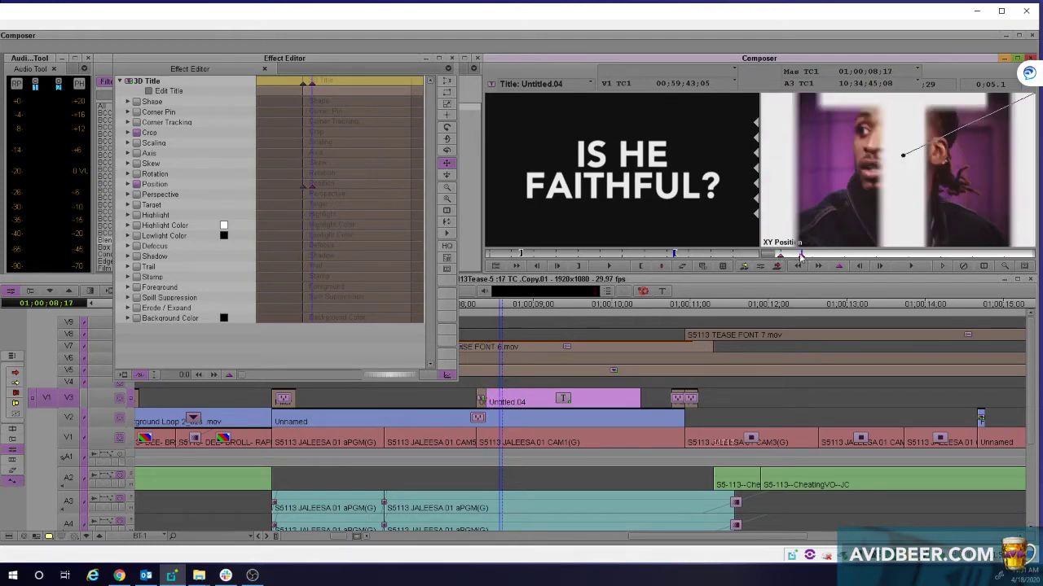
left_click(780, 255)
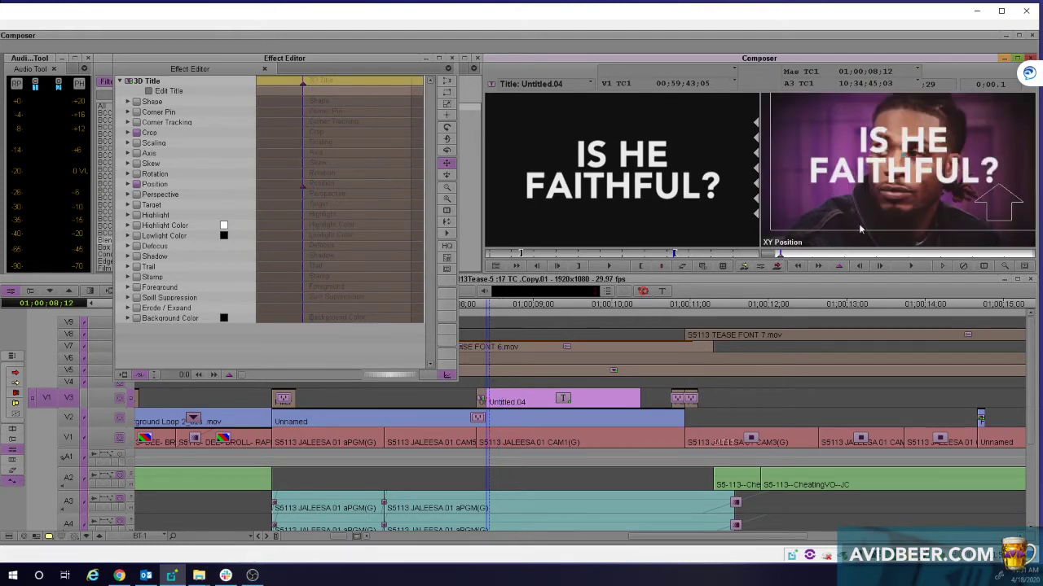
left_click(128, 184)
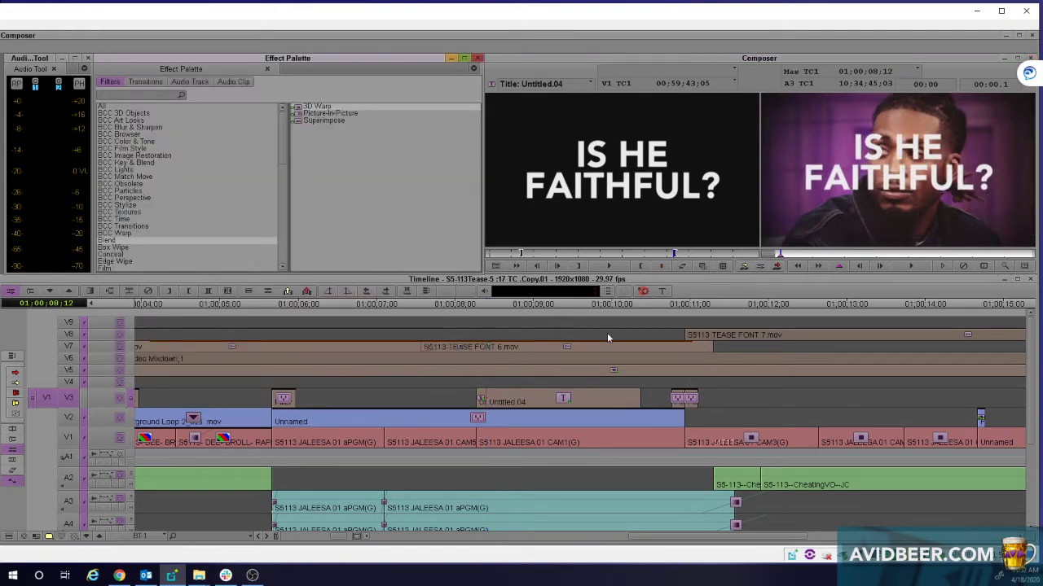
left_click(497, 283)
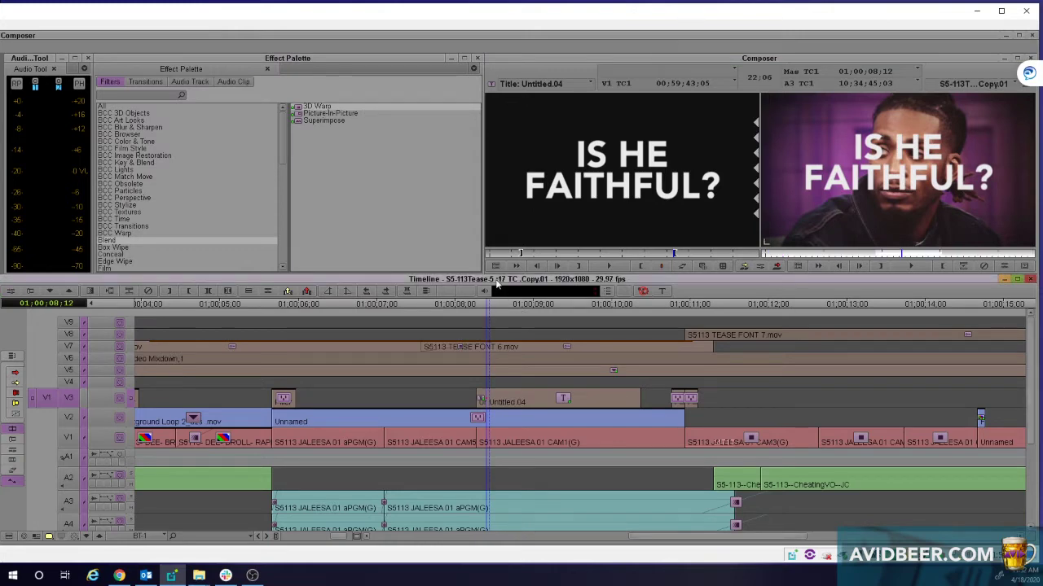
Add an edit to the title clip on V3 at 01;00;08;16, four frames further on, and open the new segment in the Effect Editor.
key("Right")
key("Right")
key("Right")
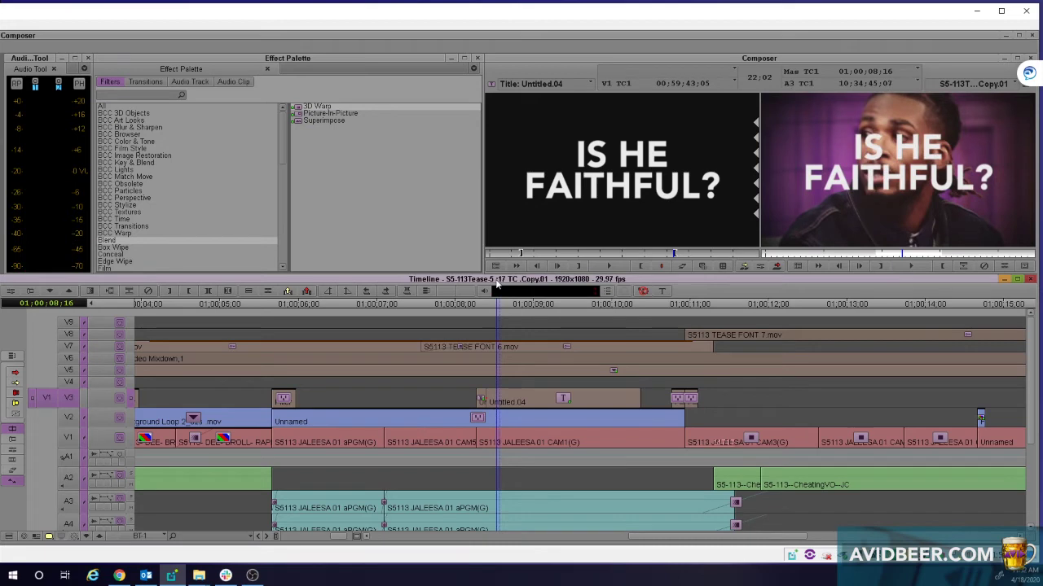
left_click(760, 268)
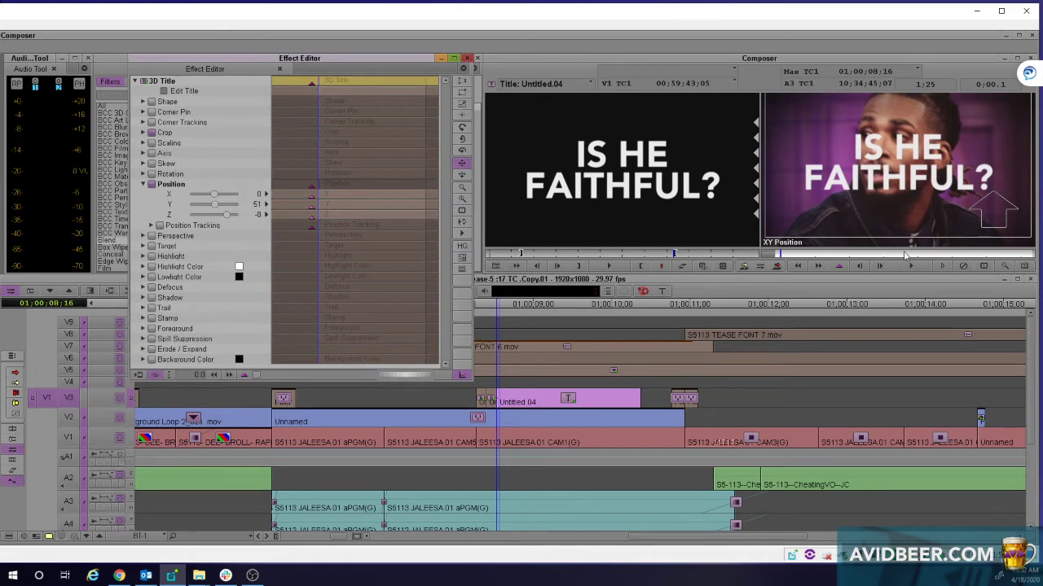
left_click_drag(903, 254, 702, 264)
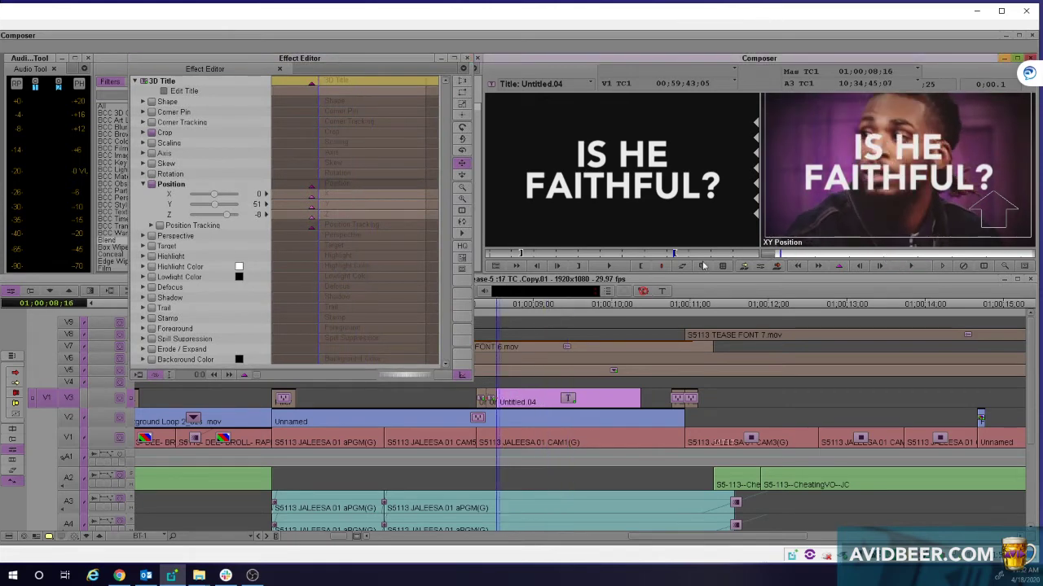
Enlarge the third title segment with XZ and XY Position to X 16, Y 51 and Z 54, and leave effect mode.
left_click(462, 176)
left_click_drag(984, 209, 999, 209)
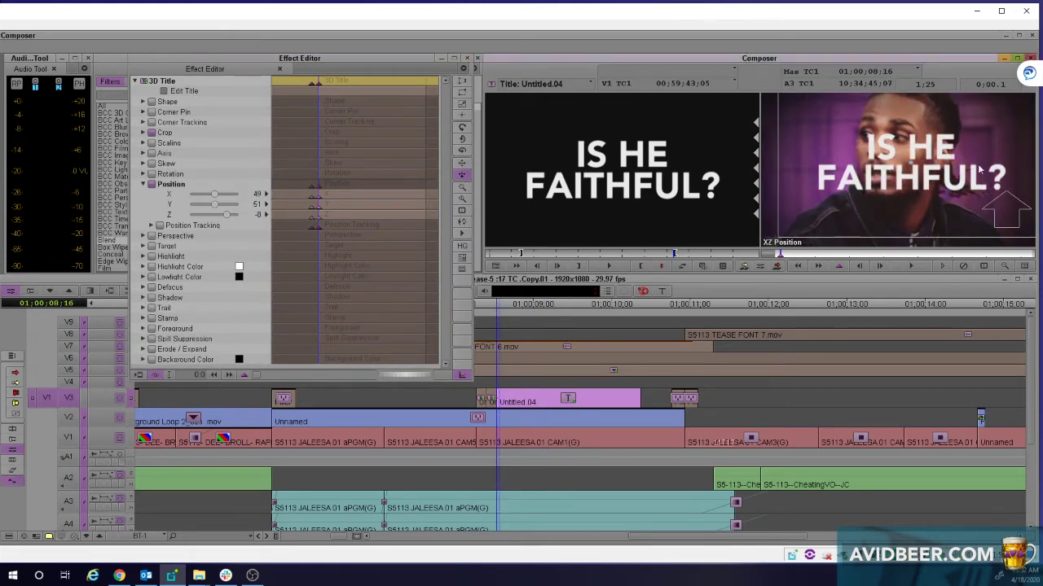
left_click_drag(980, 170, 863, 175)
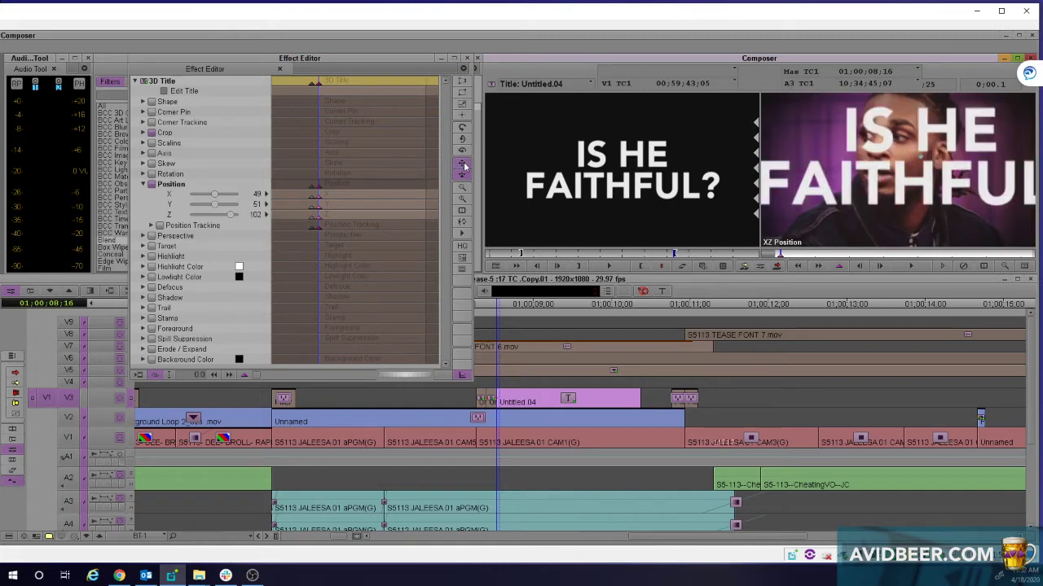
left_click_drag(995, 166, 974, 184)
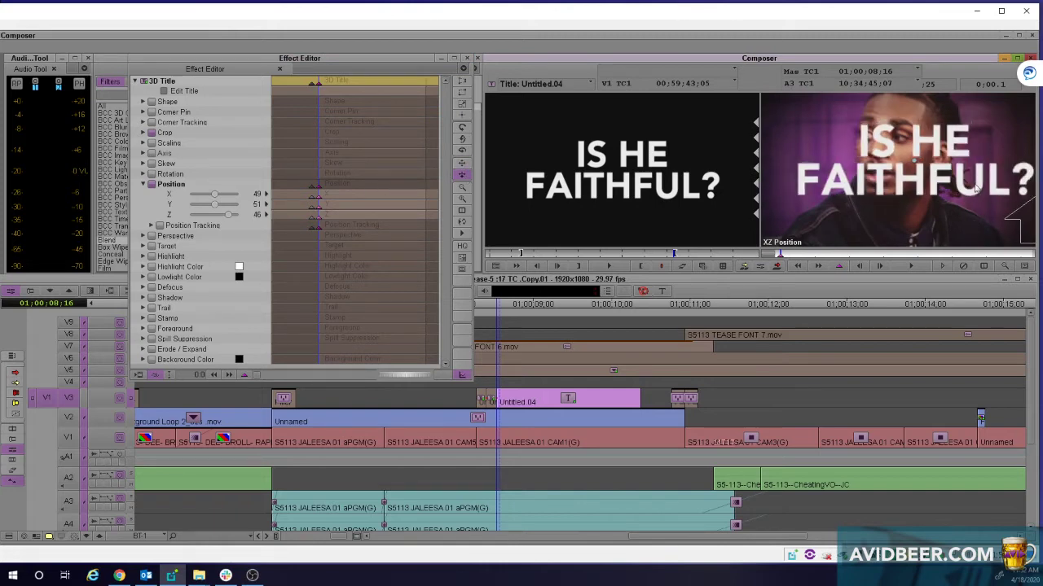
left_click(462, 165)
left_click_drag(901, 178, 890, 178)
left_click(467, 57)
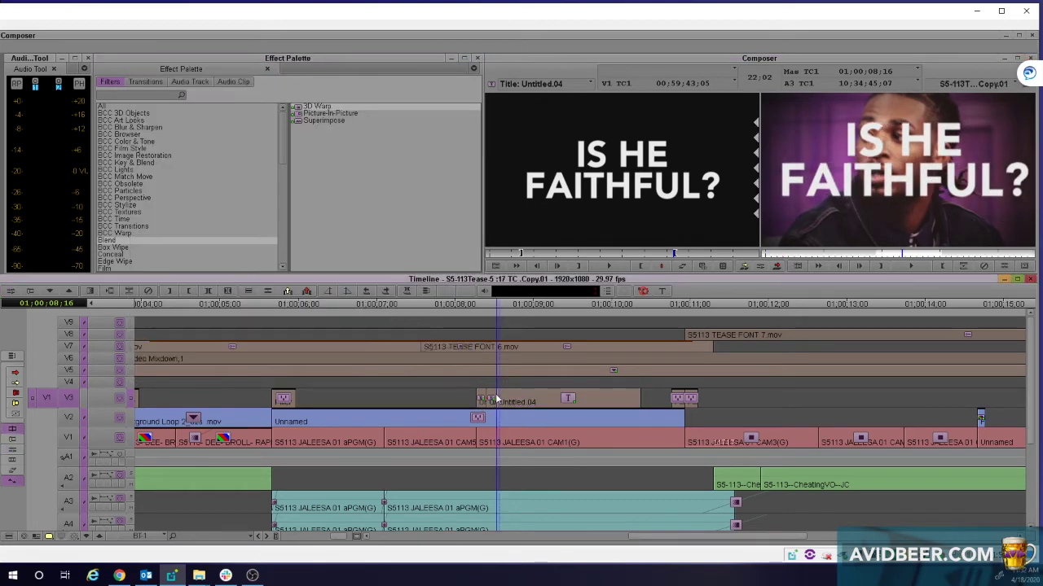
Step across the edit at 01;00;08;16 to check the size jump, then add an edit to the V3 title at 01;00;08;21.
key("Left")
key("Right")
key("Left")
key("Right")
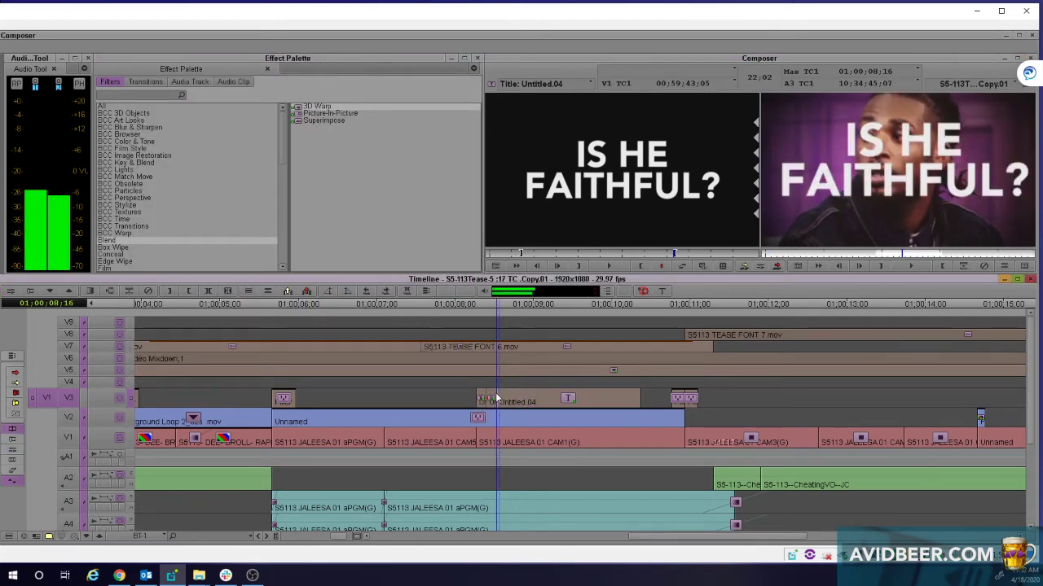
key("space")
left_click_drag(505, 405, 511, 410)
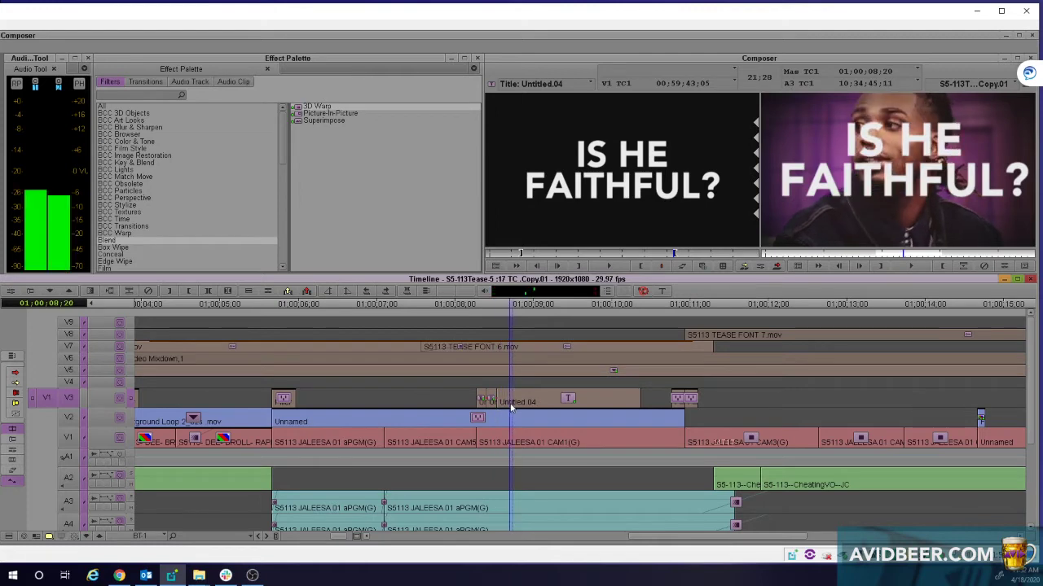
key("F9")
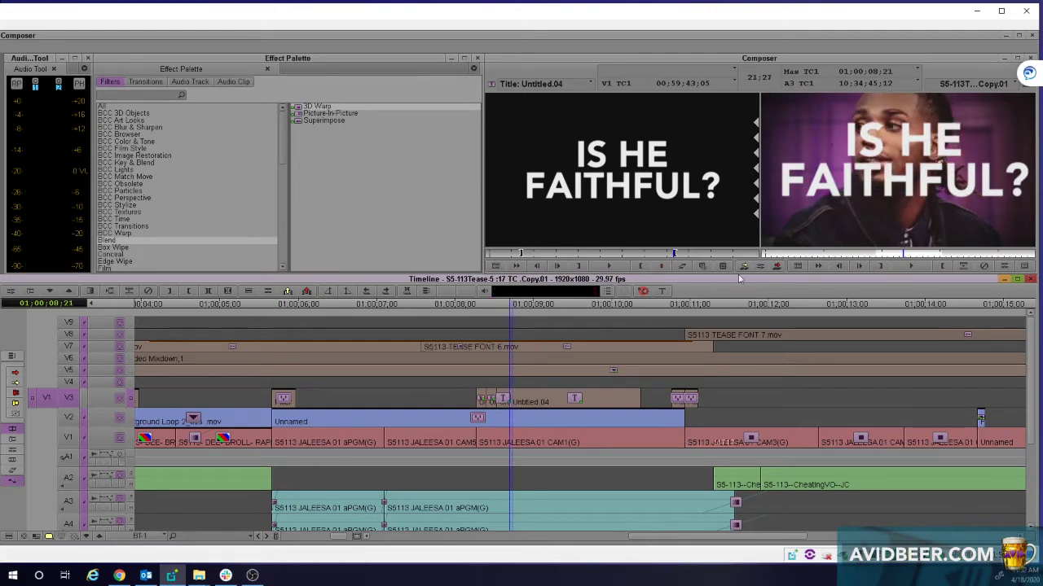
Shrink the fourth title segment to Z -247 using XZ Position in the Effect Editor, and leave effect mode.
left_click(760, 268)
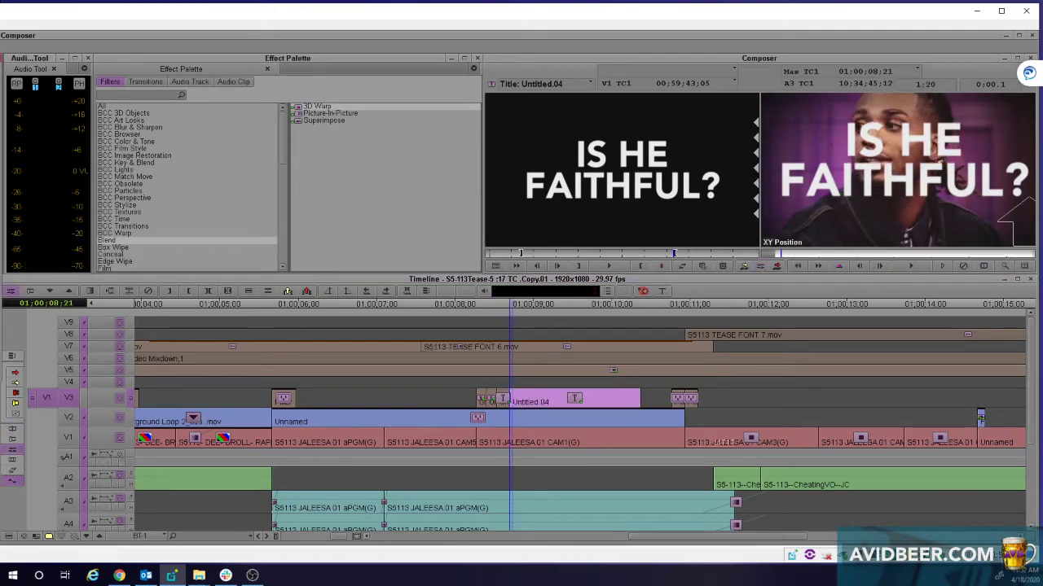
left_click(512, 184)
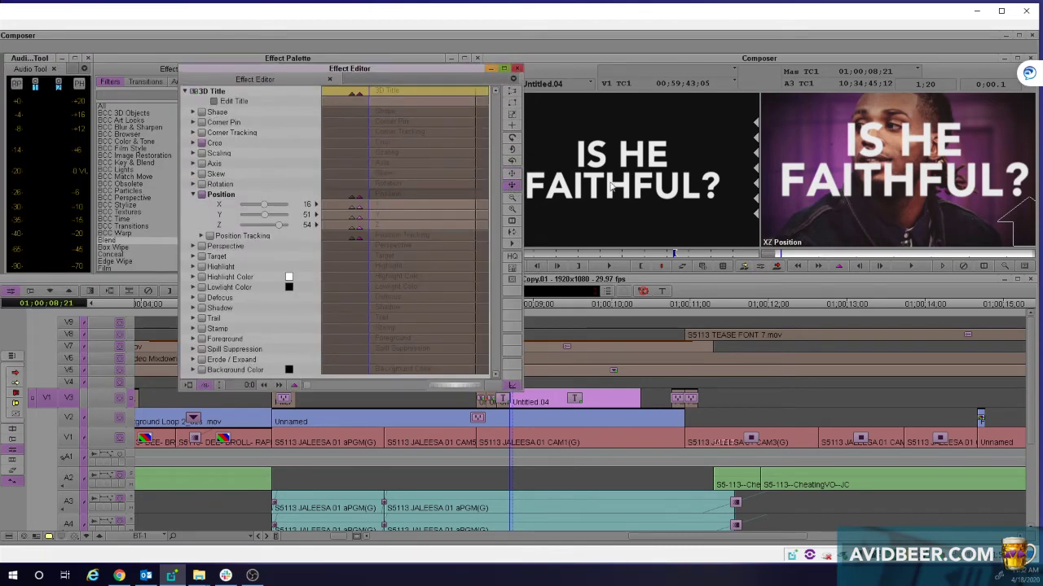
left_click_drag(1013, 221, 946, 170)
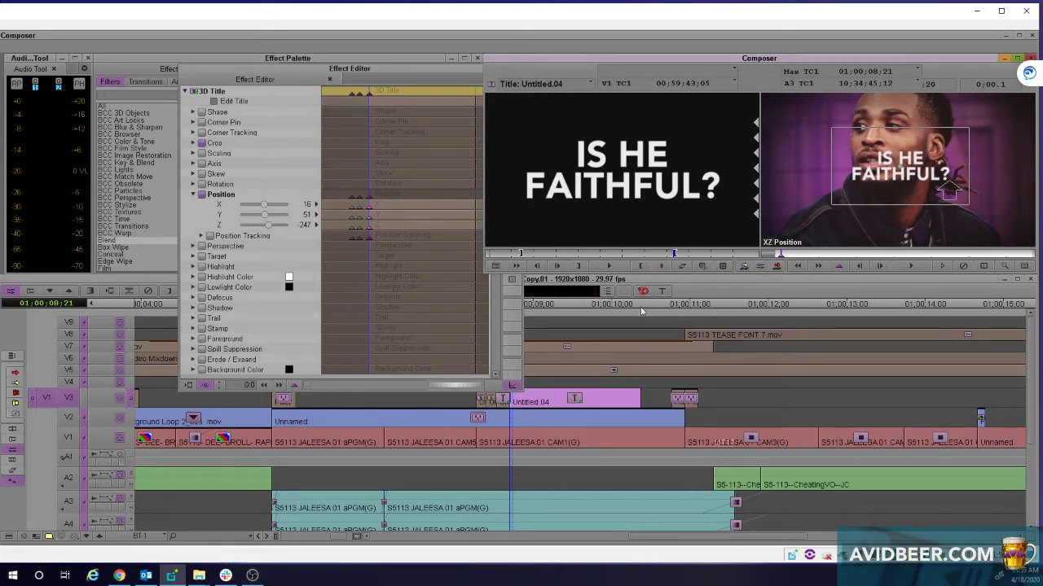
left_click(567, 281)
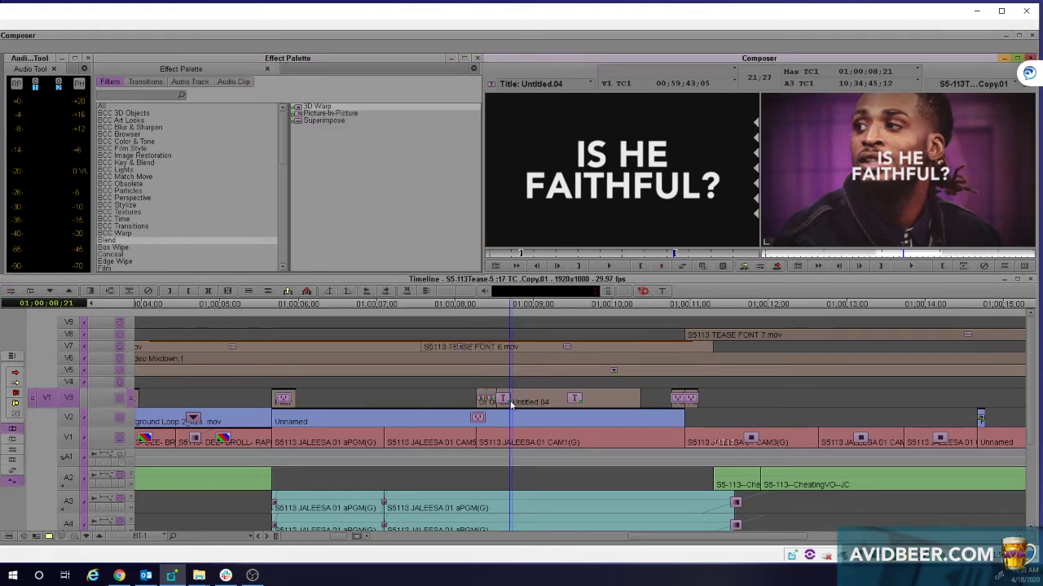
Add an edit to the V3 title clip four frames further on, at 01;00;08;25.
key("Right")
key("Right")
key("Right")
key("Right")
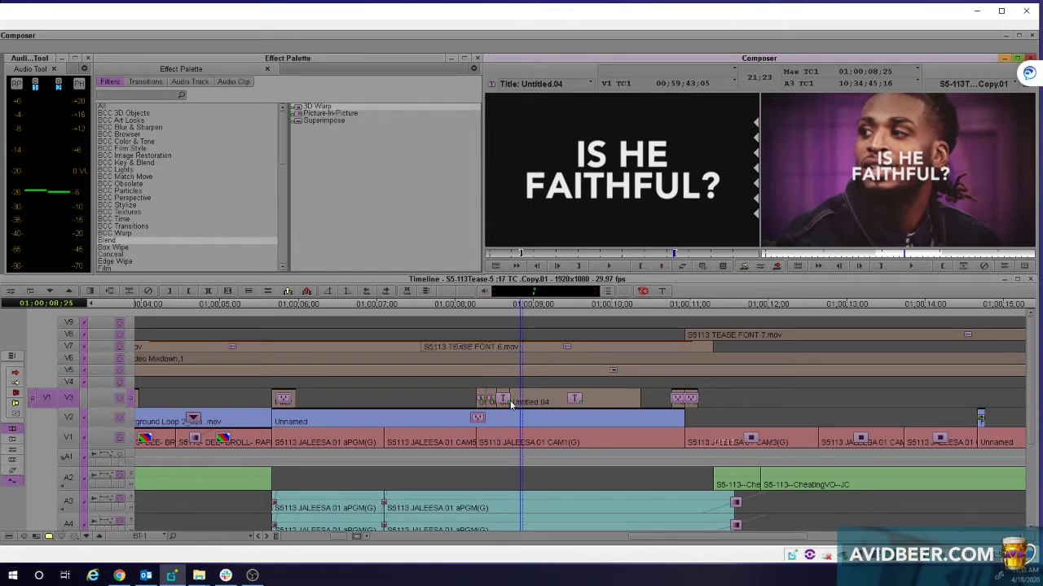
left_click_drag(510, 404, 518, 407)
Park inside the fifth title segment at 01;00;08;29, enlarge its title with XZ Position to nearly fill the frame width, and leave effect mode.
left_click(531, 401)
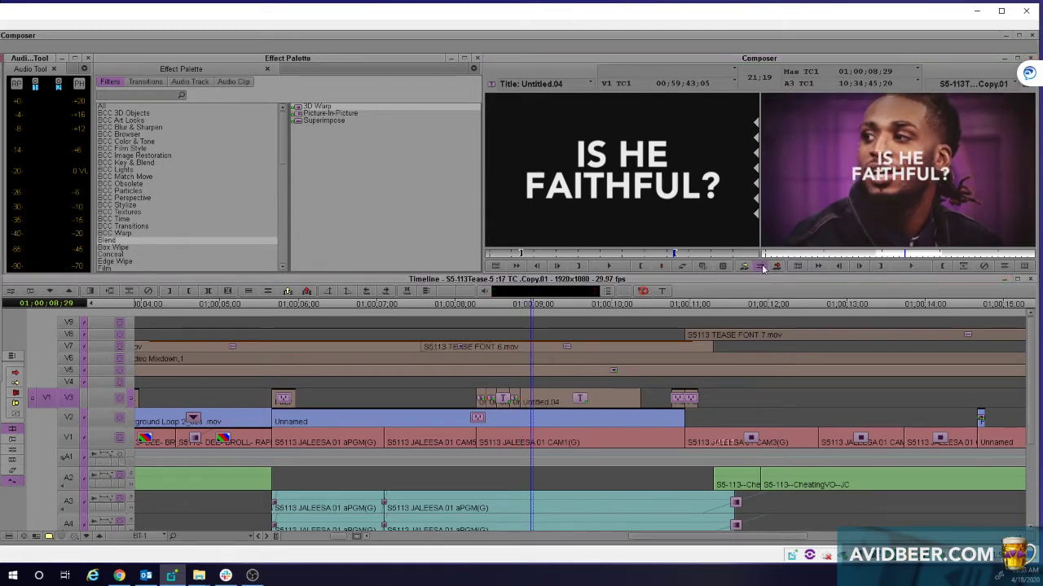
left_click_drag(957, 181, 983, 194)
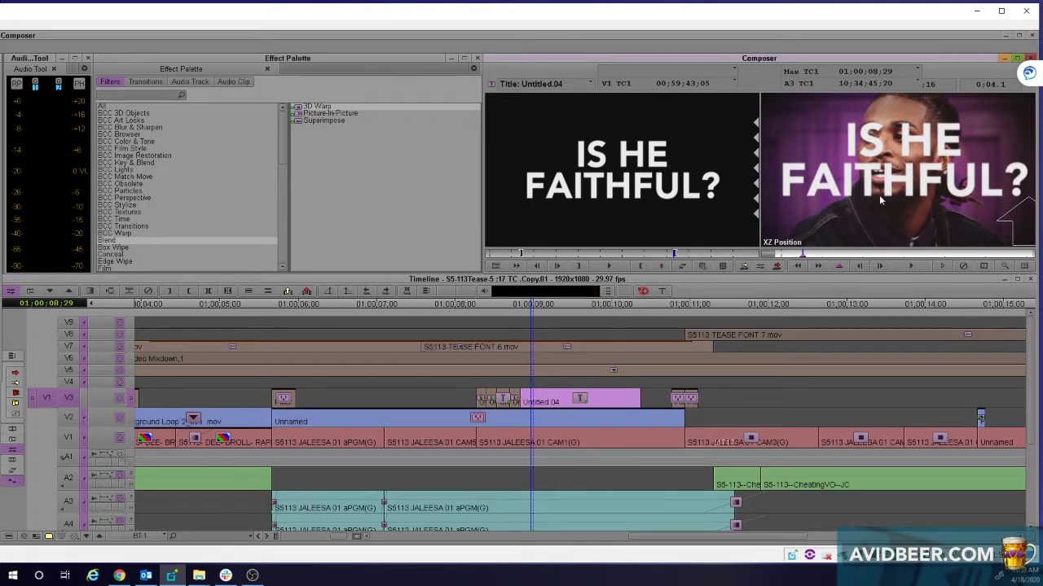
key("y")
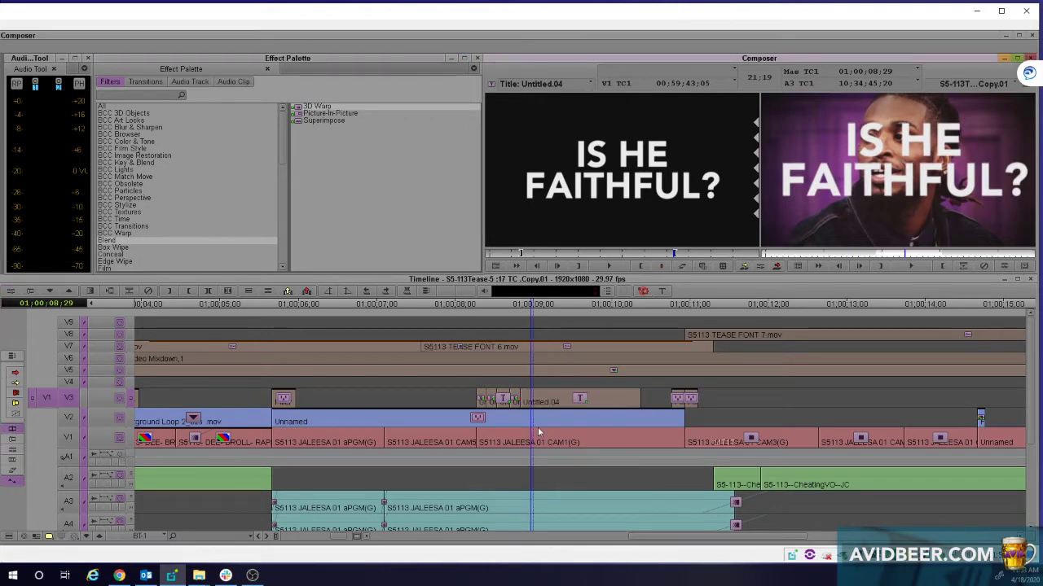
Mark V3 from 01;00;09;00 to just past the title's end and lift out that remaining title section.
left_click(536, 412)
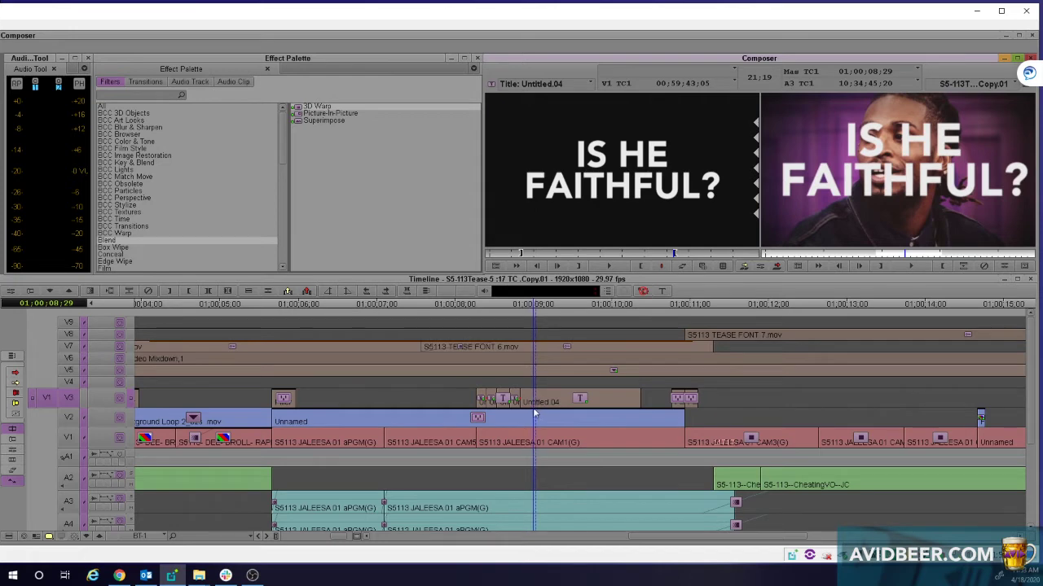
key("i")
left_click(649, 408)
key("o")
left_click(531, 428)
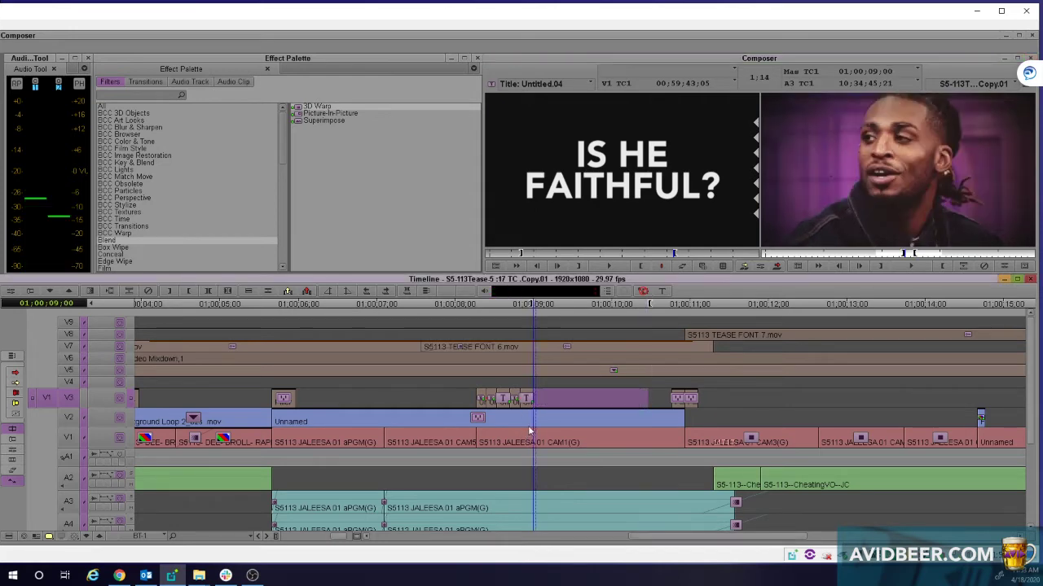
Mark a range on V3 from just before the first title segment to 01;00;09;08 and render the effects in it.
left_click_drag(524, 417, 509, 421)
left_click(470, 420)
key("i")
left_click(556, 420)
key("o")
key("r")
left_click(536, 331)
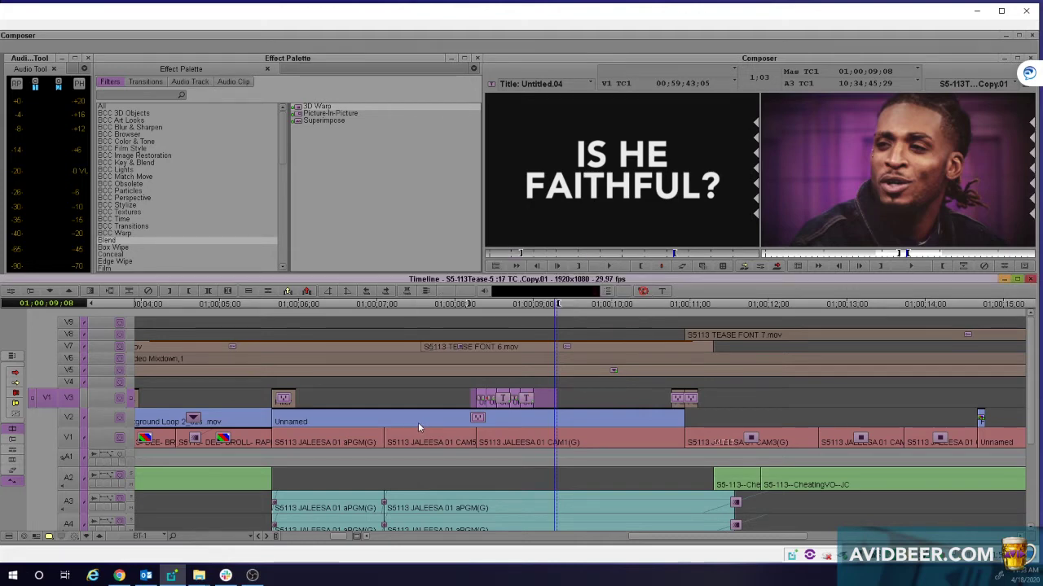
Play back the title segments repeatedly, starting shortly before the first one, to review the rapid size changes.
left_click(406, 461)
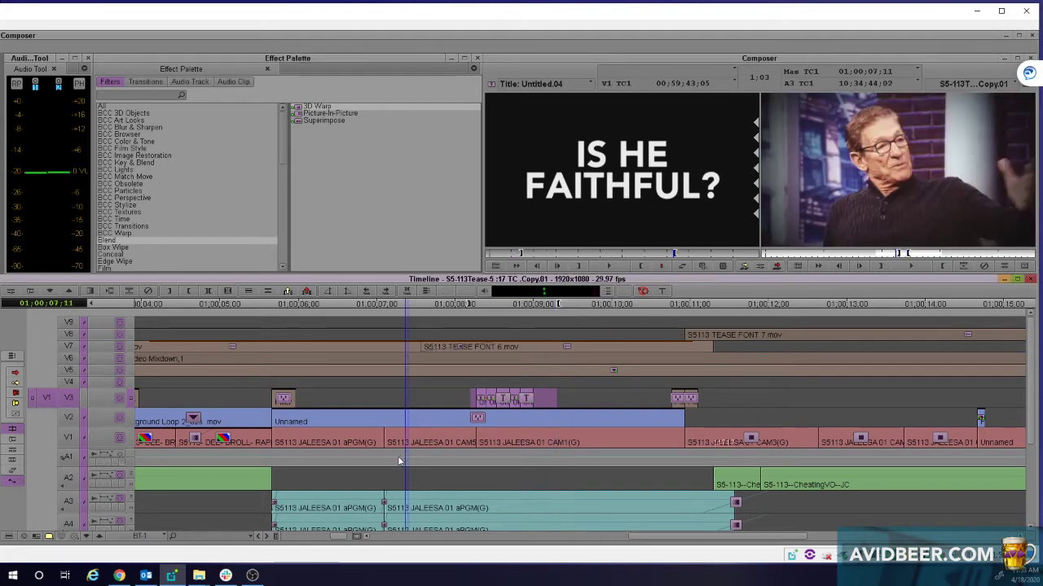
key("space")
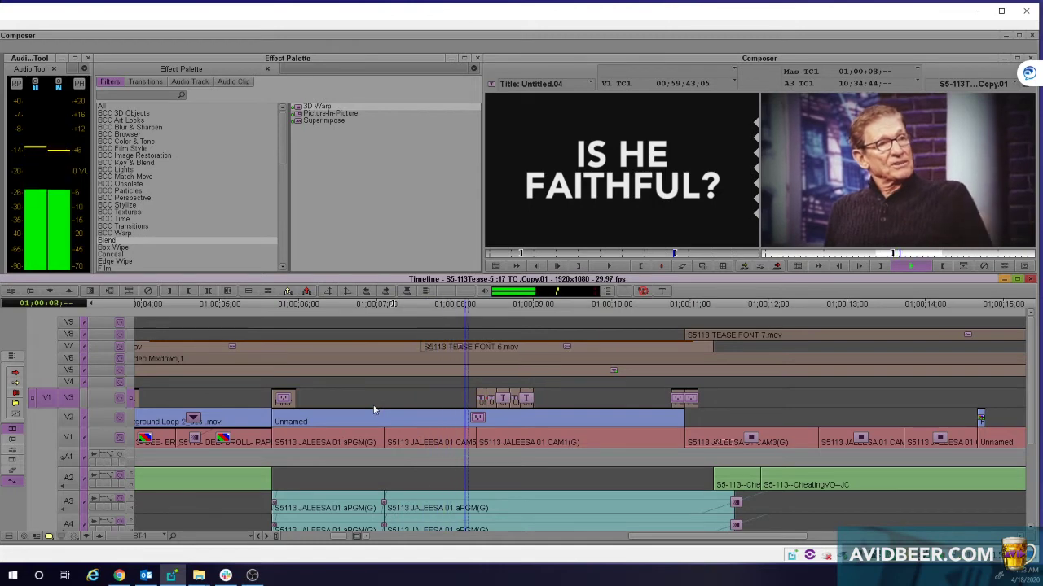
left_click(410, 448)
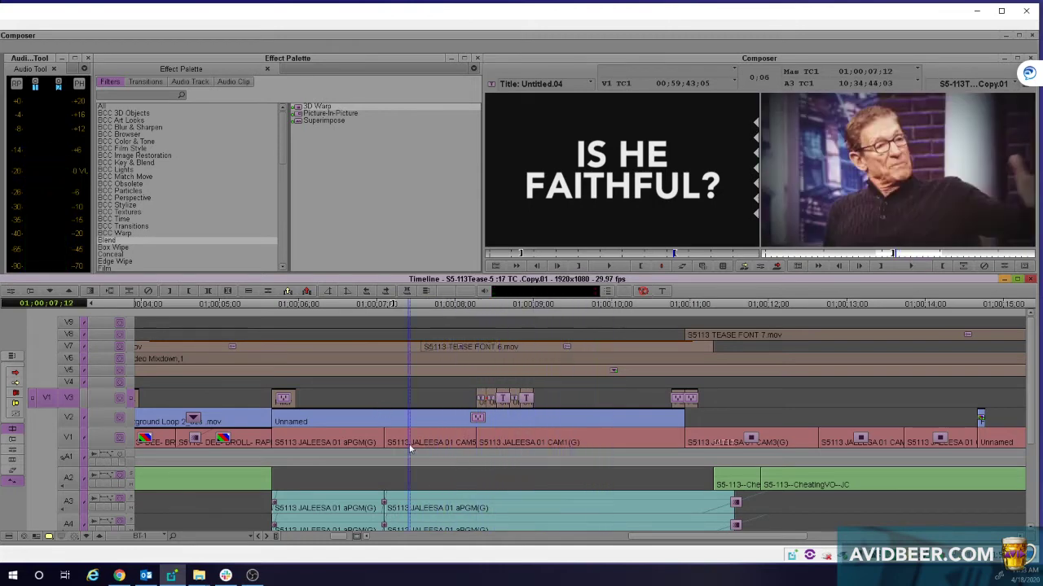
key("space")
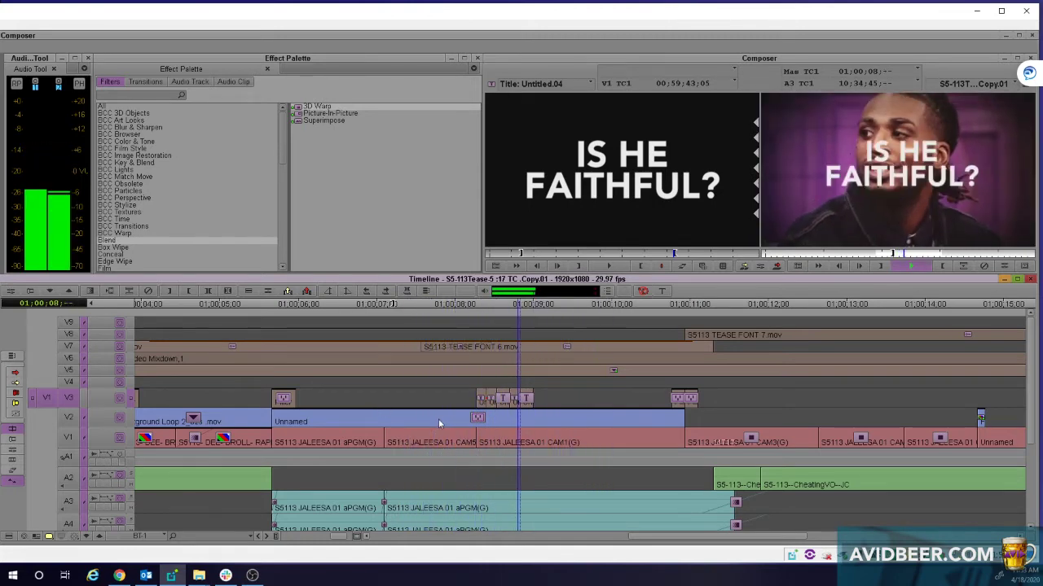
left_click(483, 420)
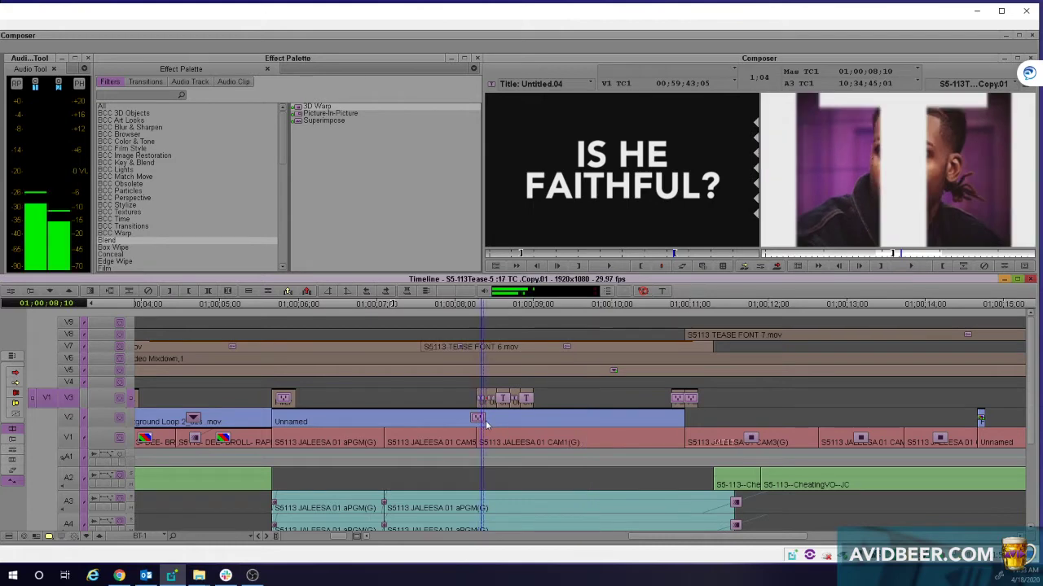
key("space")
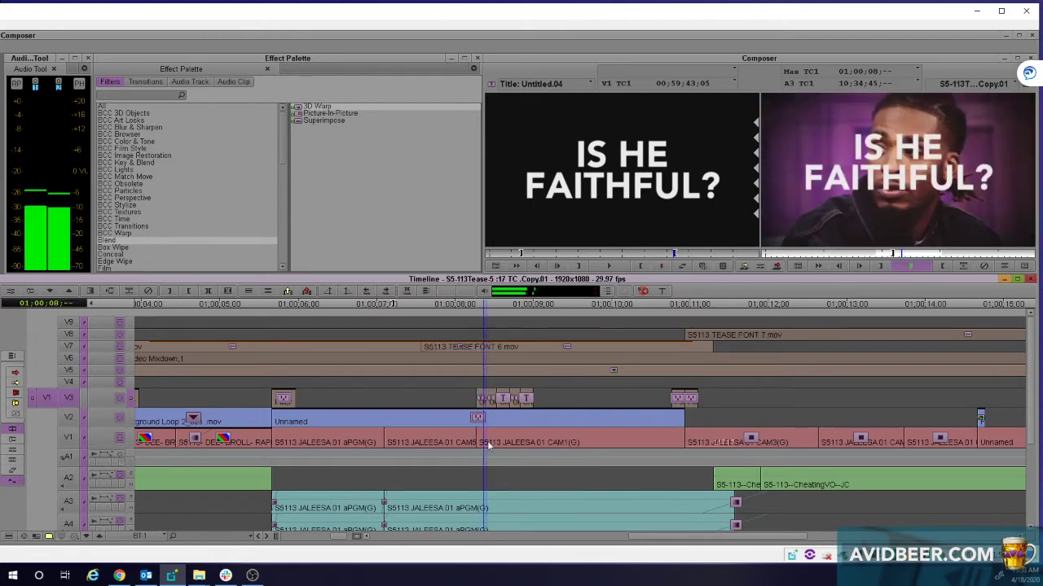
left_click(506, 430)
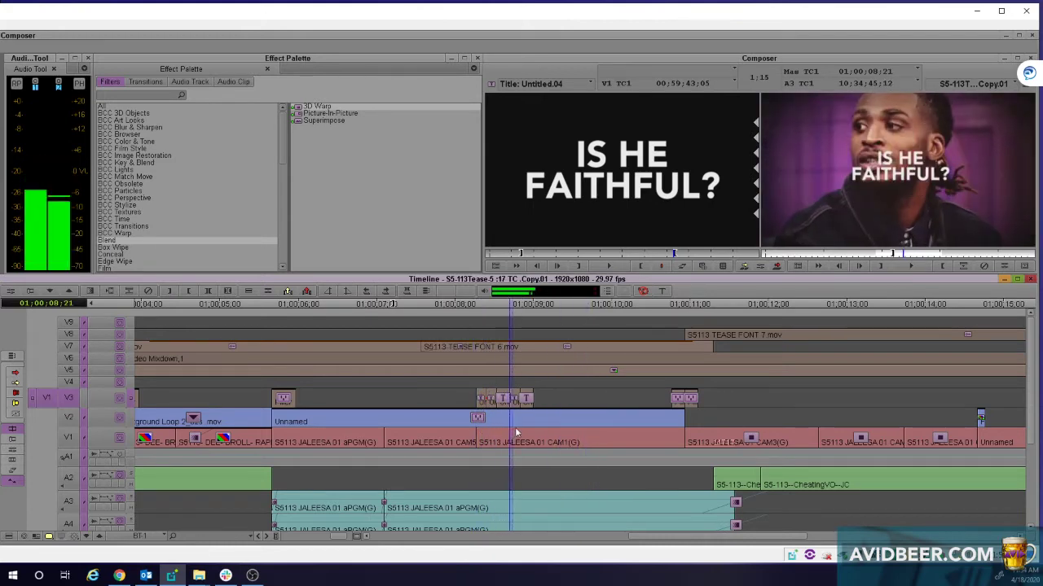
Copy the fifth title segment's large-size keyframe at 01;00;08;29 onto its first keyframe at 01;00;08;25, and leave effect mode.
left_click_drag(515, 430, 525, 430)
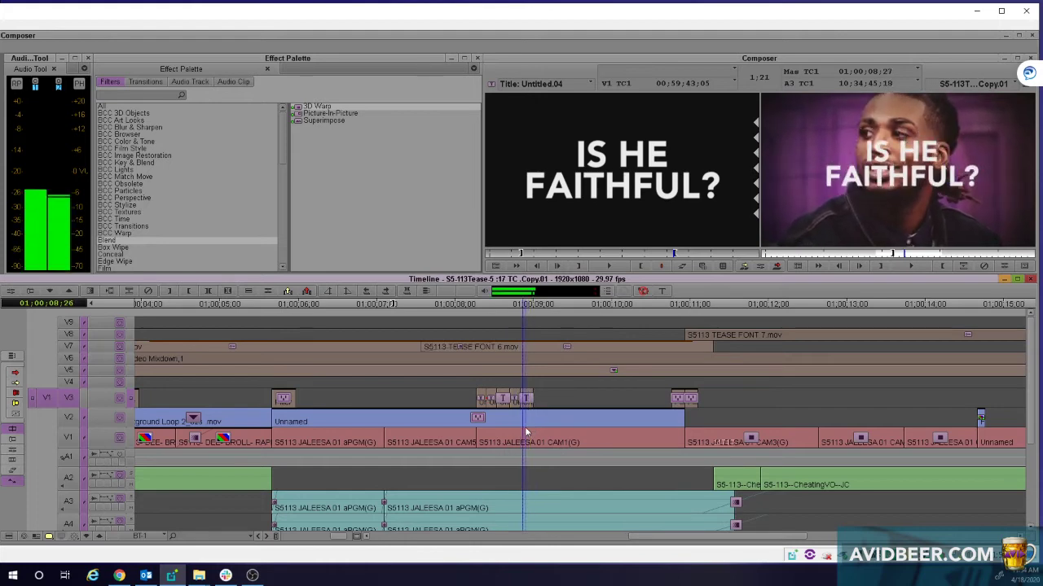
left_click(762, 266)
left_click_drag(838, 261, 960, 254)
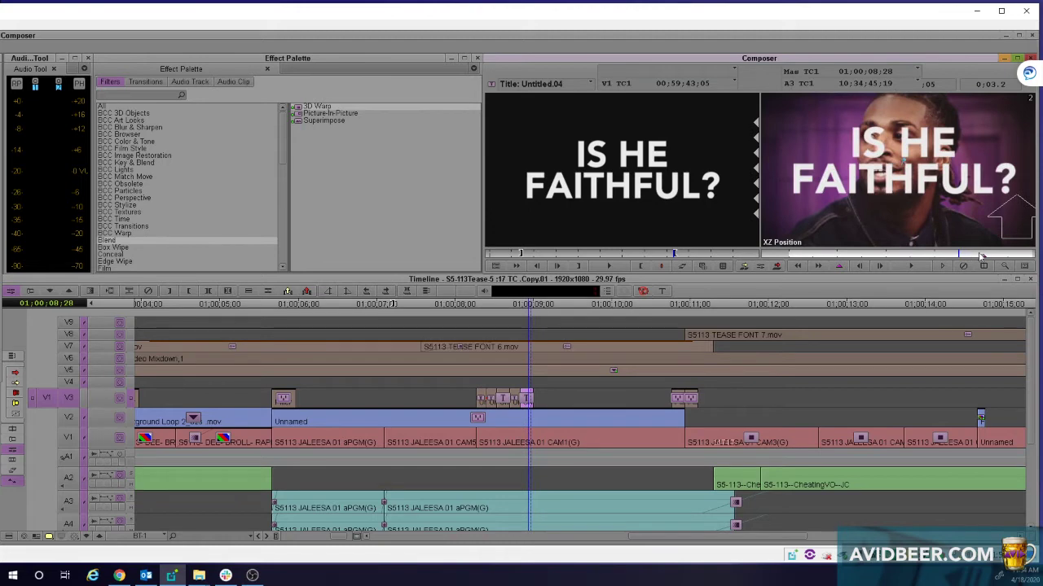
left_click(983, 256)
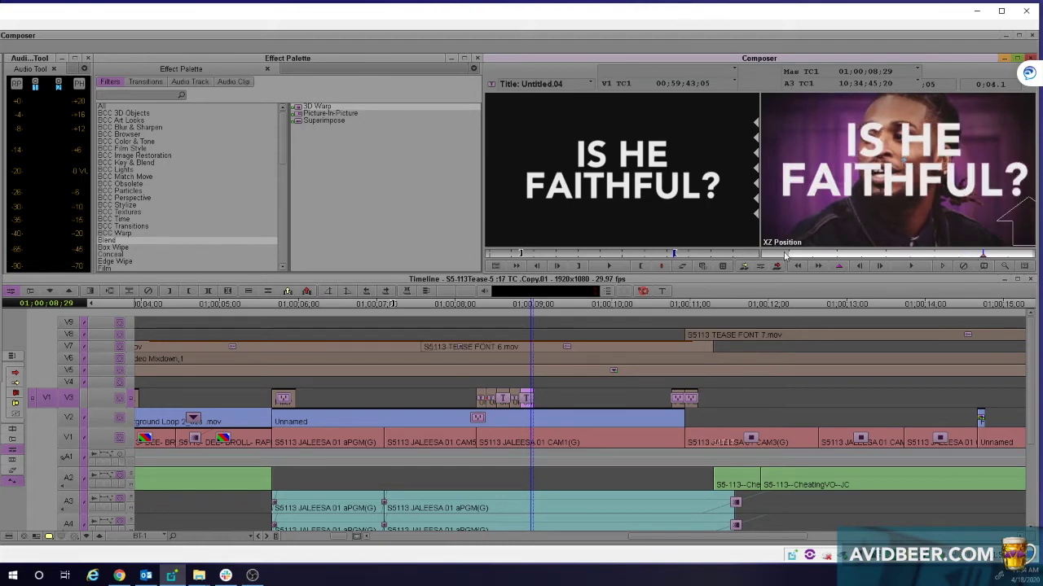
left_click(786, 255)
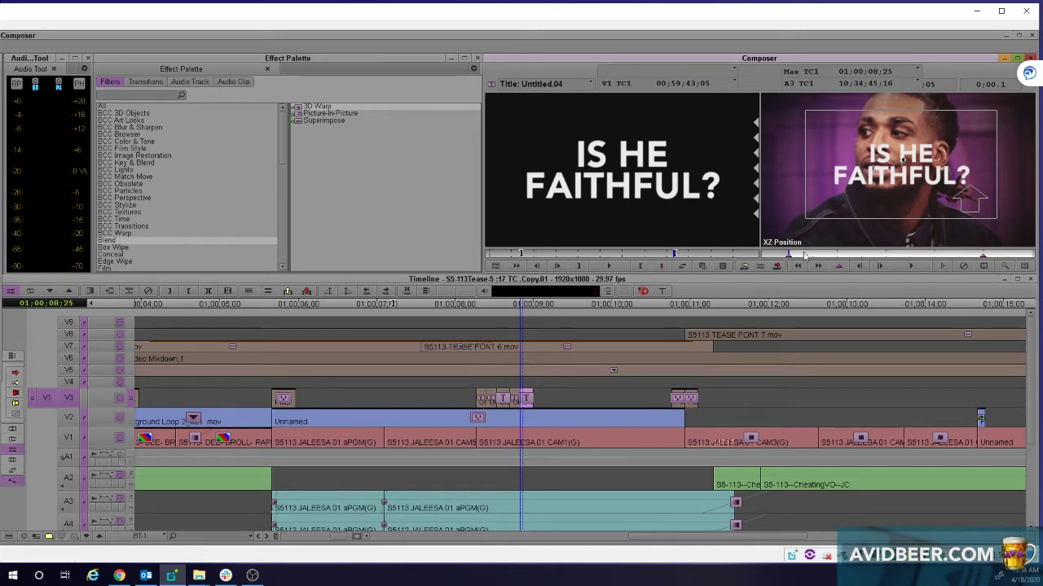
left_click(985, 257)
left_click(983, 257)
left_click(787, 256)
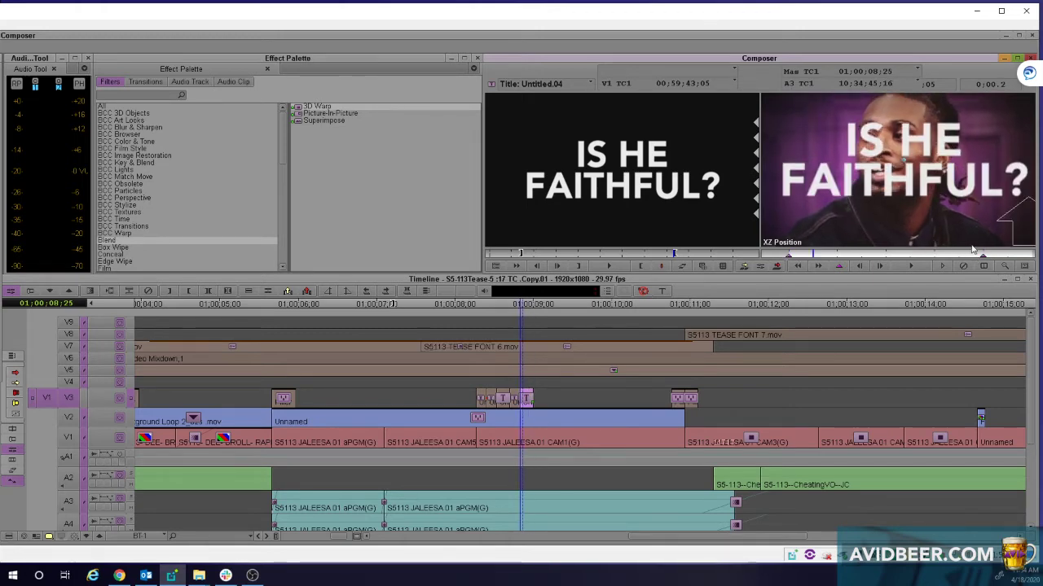
left_click(983, 256)
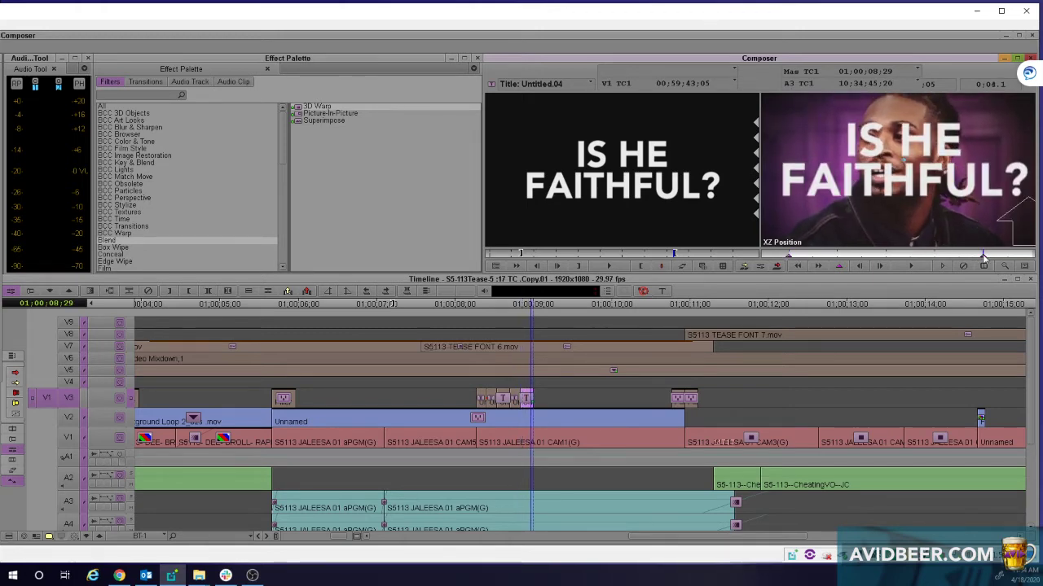
left_click(578, 282)
left_click(483, 420)
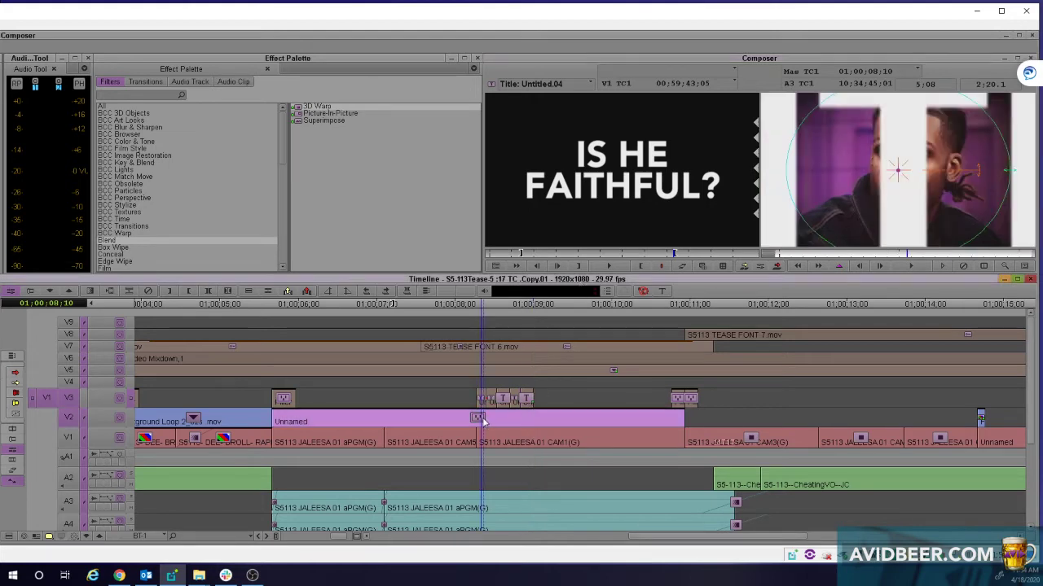
key("y")
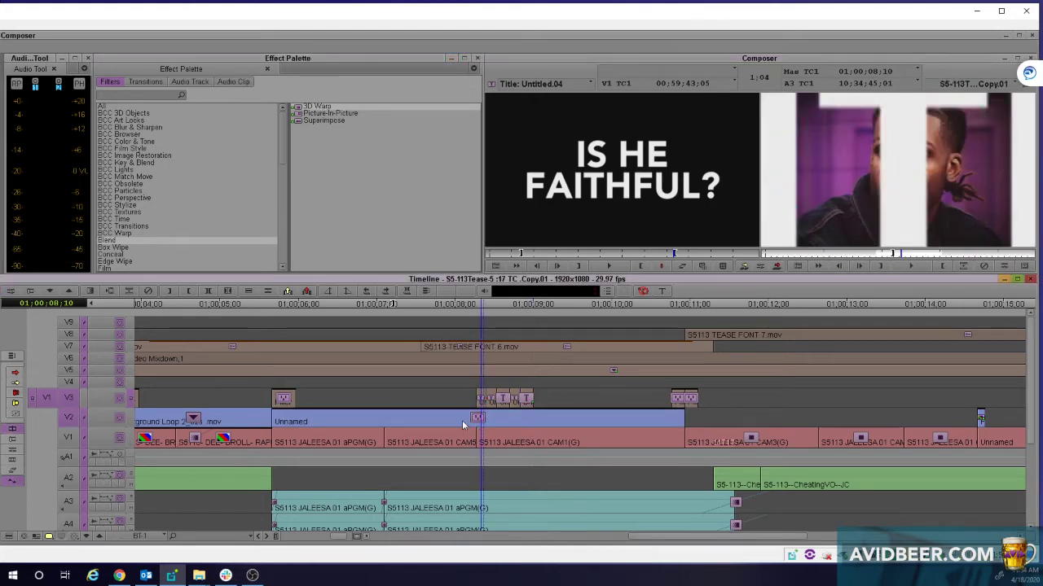
Play back the V3 title segments several times from shortly before the first one to review the size jumps.
left_click(462, 420)
key("space")
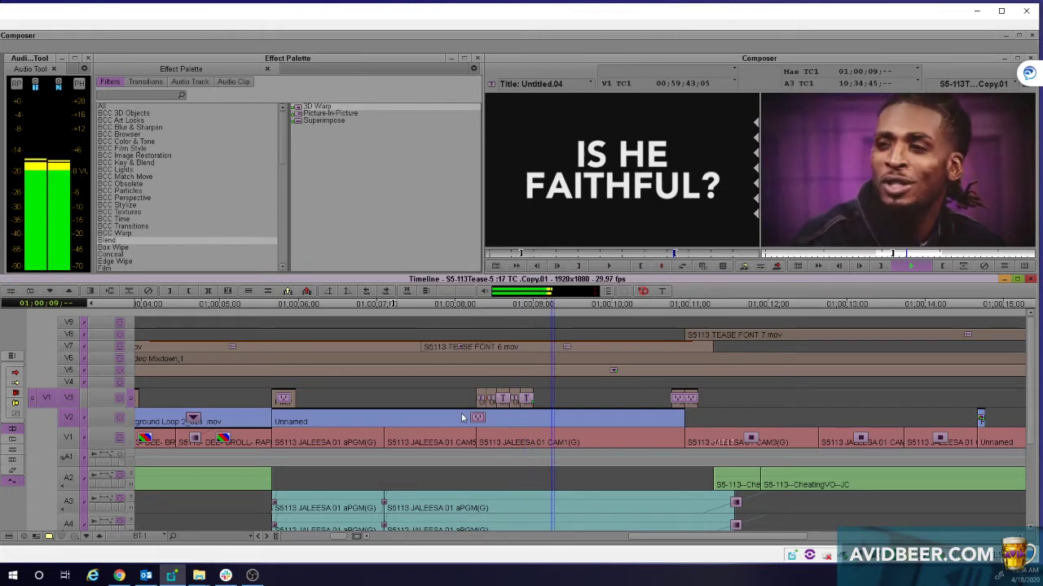
left_click(455, 417)
key("space")
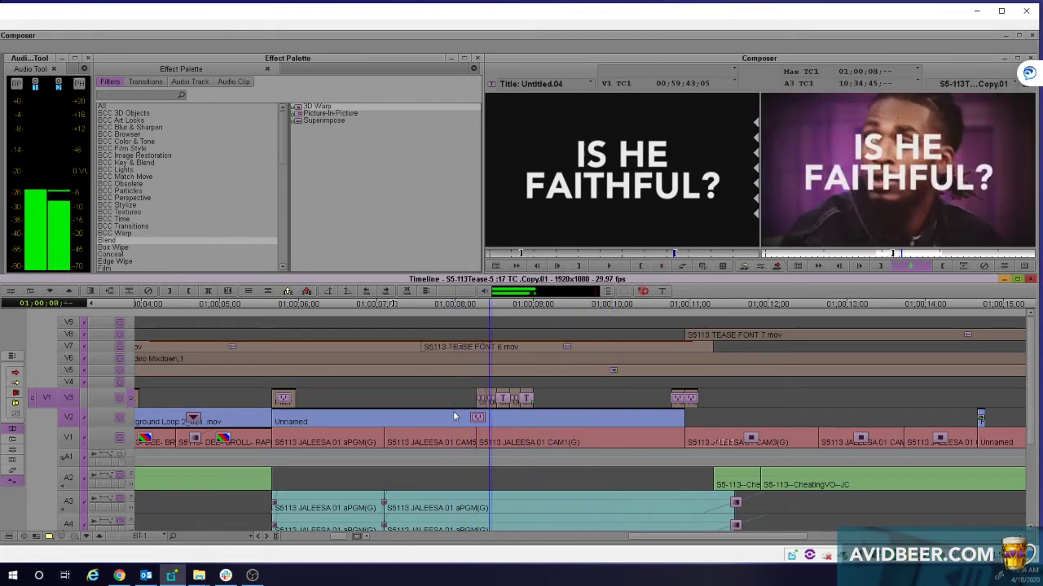
left_click(454, 417)
key("space")
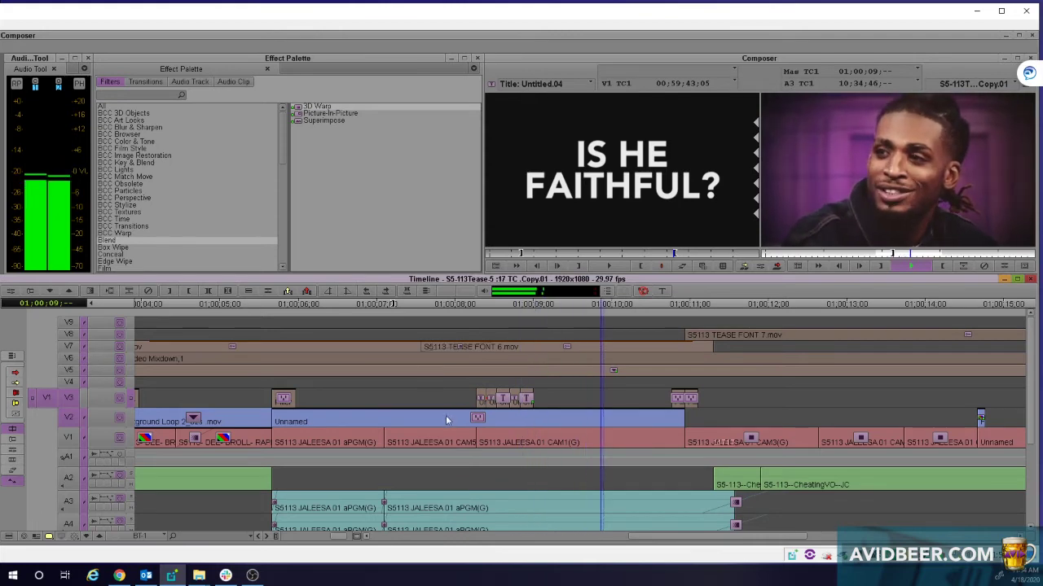
left_click(419, 430)
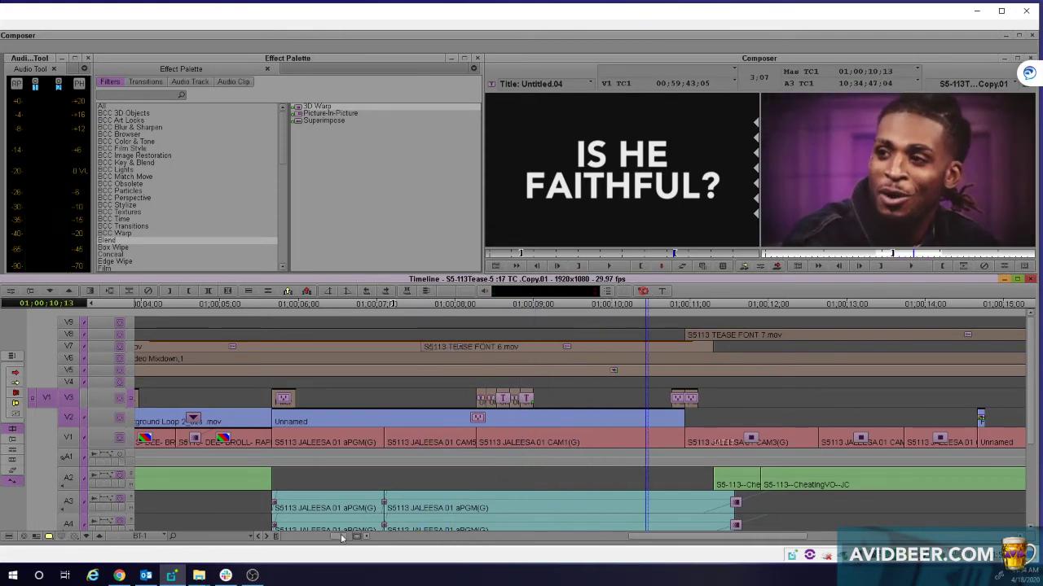
left_click(489, 448)
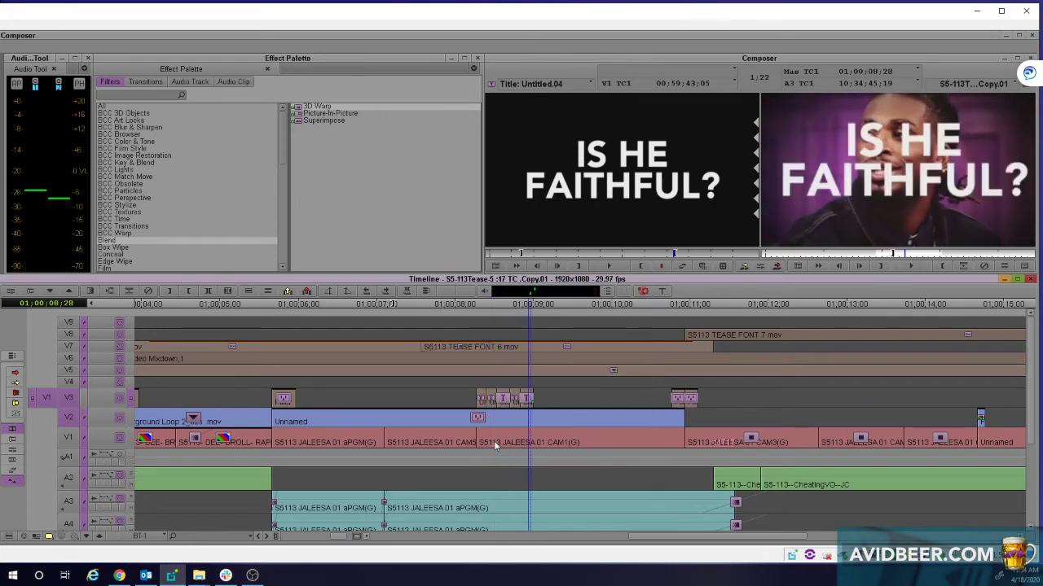
left_click(476, 446)
key("space")
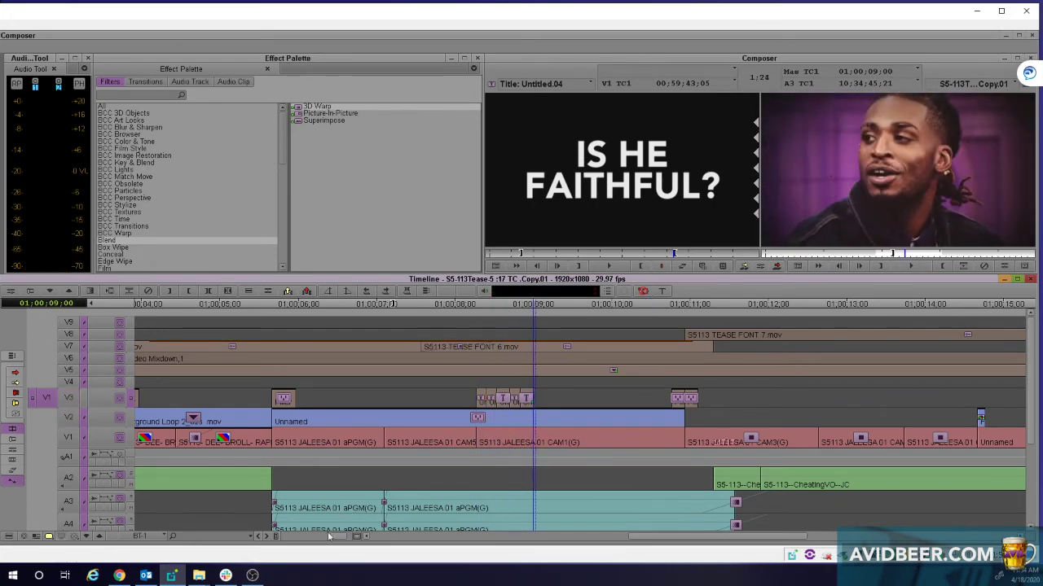
Switch to the S5-117Hilite 1:15 SD sequence, play the section around 01;00;59;16 and park on the title at 01;01;00;10.
left_click_drag(335, 537, 163, 511)
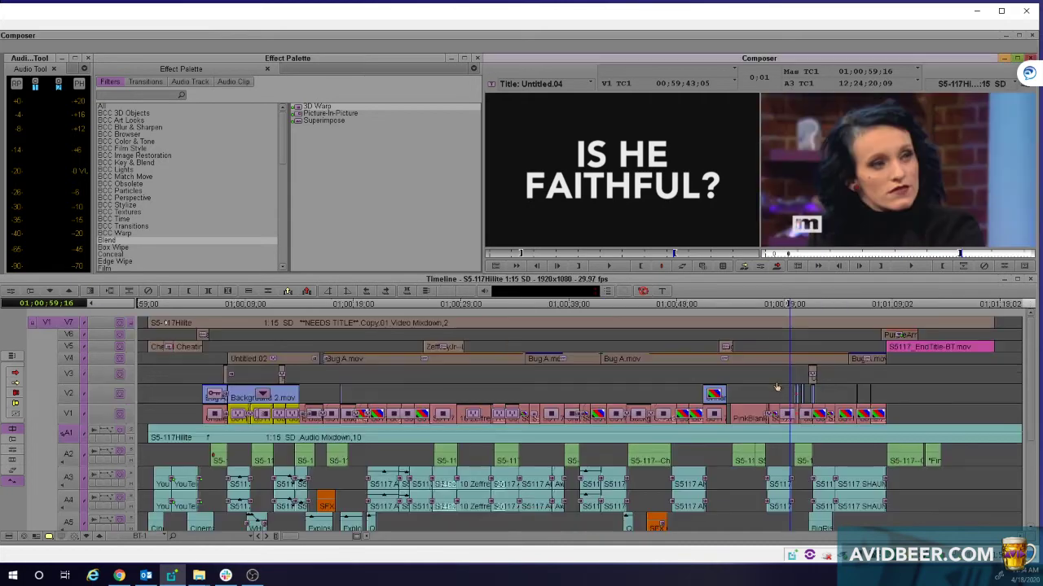
key("space")
left_click_drag(796, 414, 787, 417)
key("space")
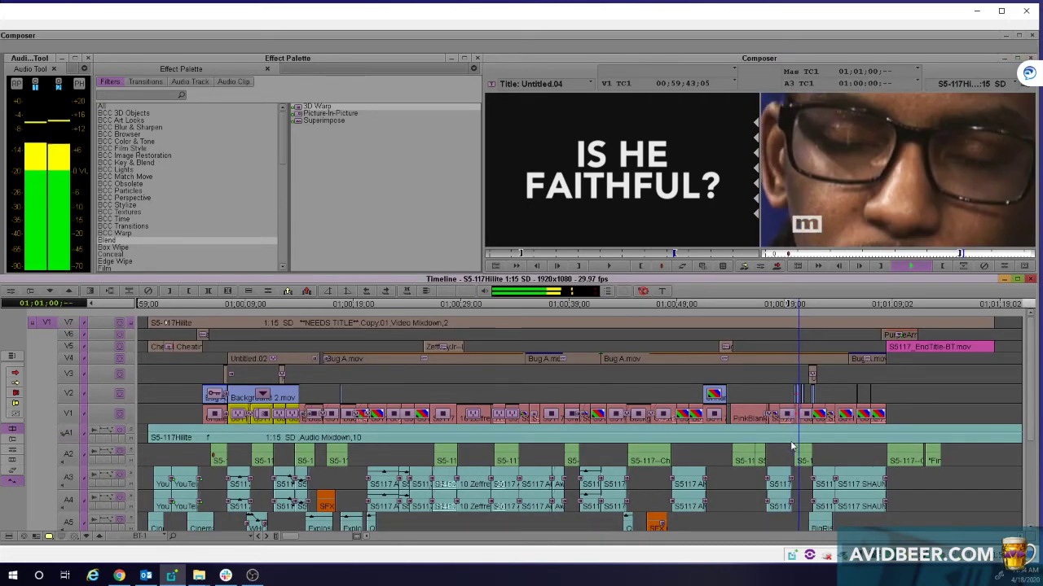
left_click(795, 442)
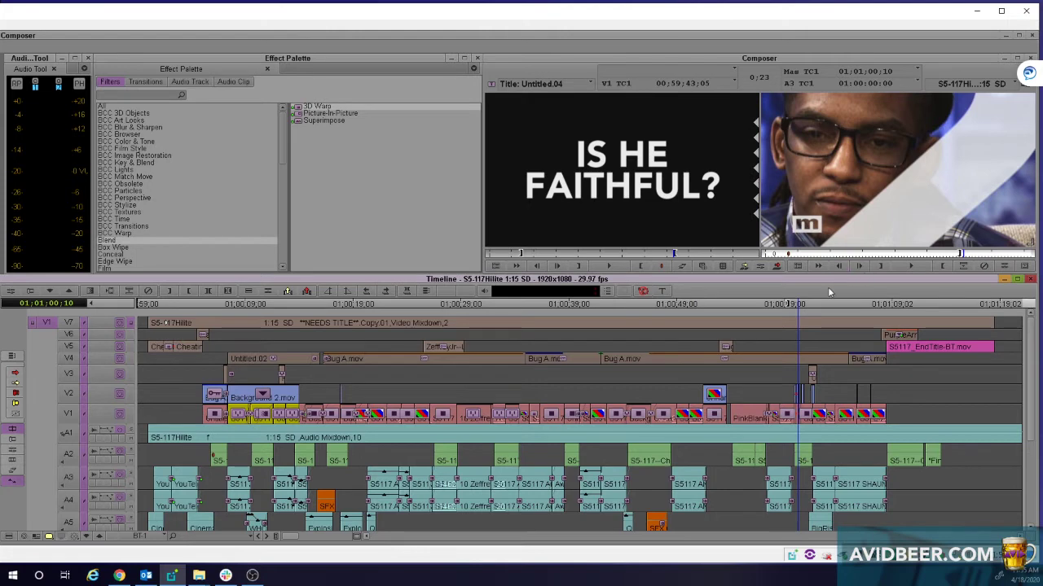
Open the 2 title on V2 at 01;01;00;10 in the Title Tool and try a fully opaque fill.
key("ctrl+]")
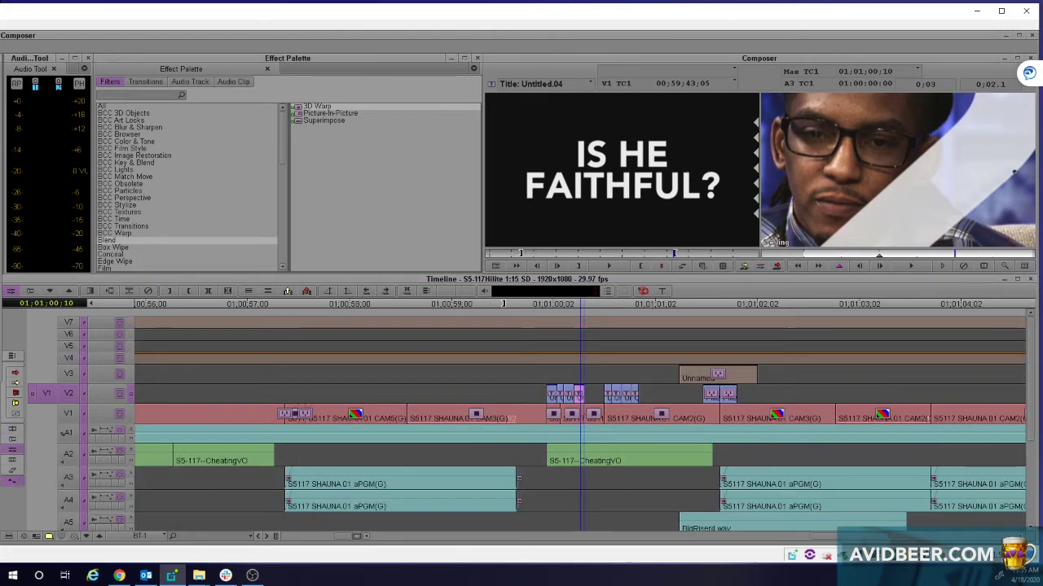
left_click(762, 271)
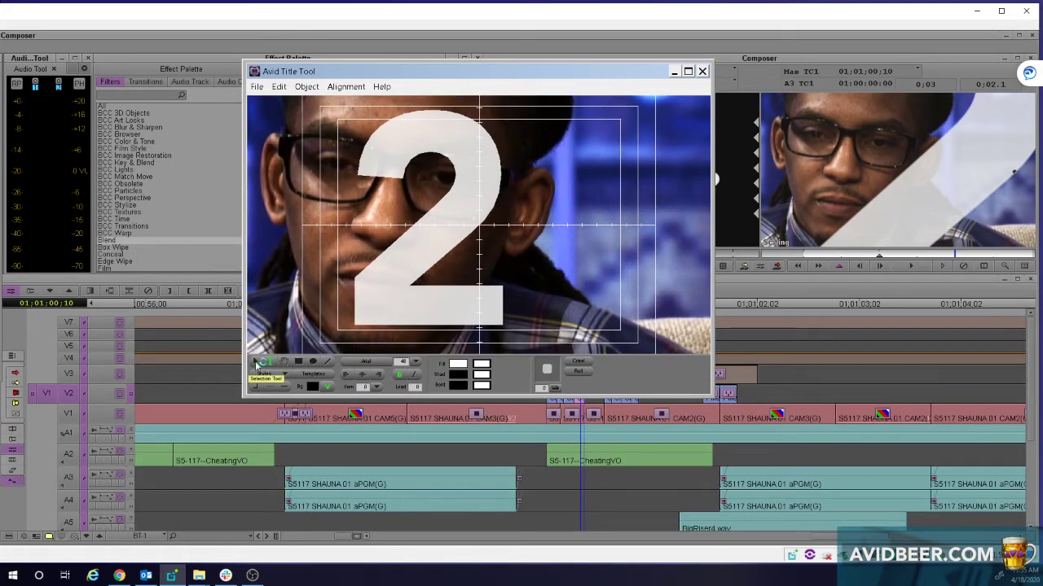
left_click(484, 364)
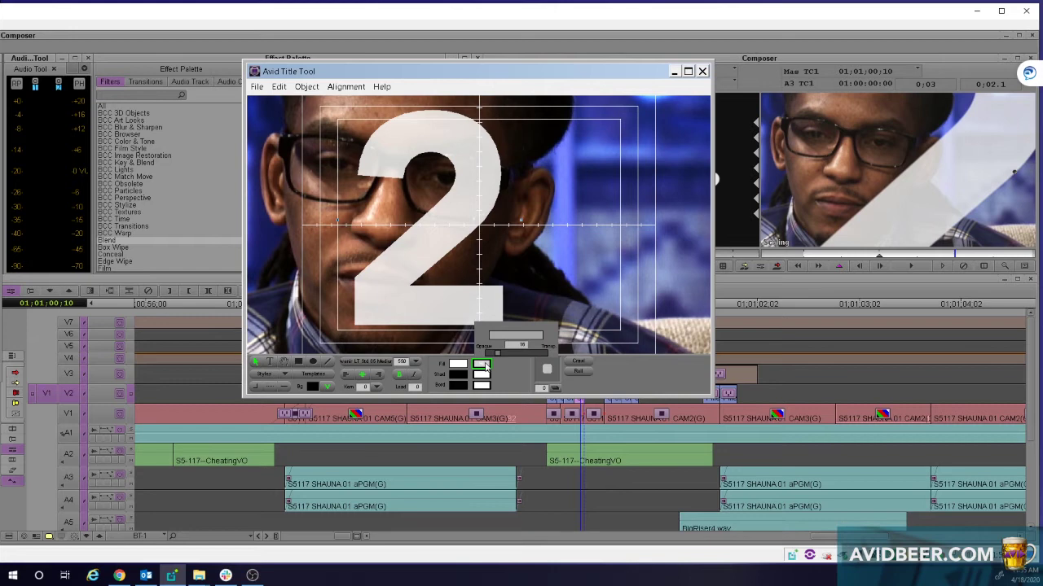
left_click_drag(486, 367, 486, 355)
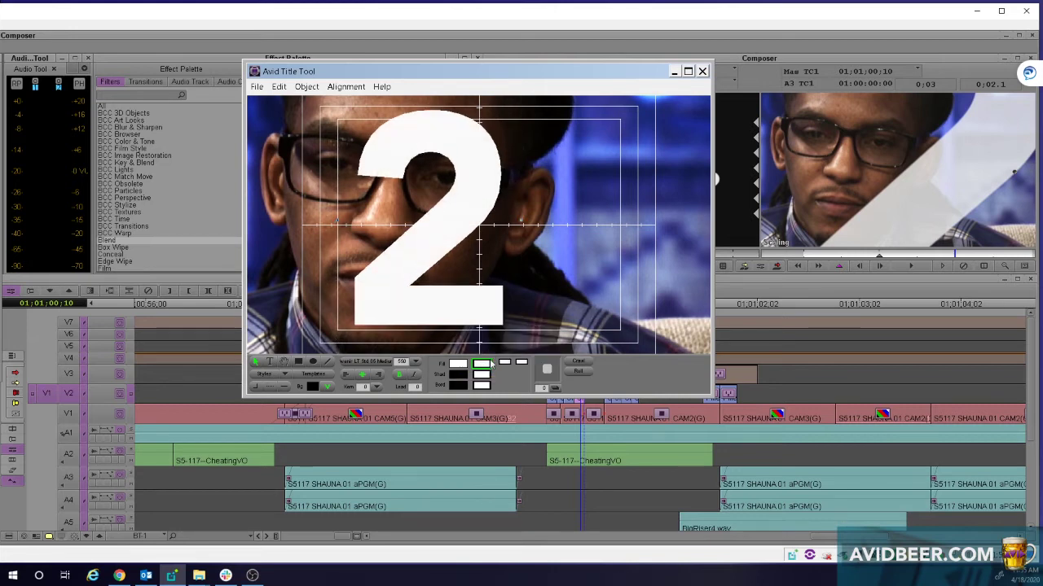
left_click_drag(485, 364, 501, 359)
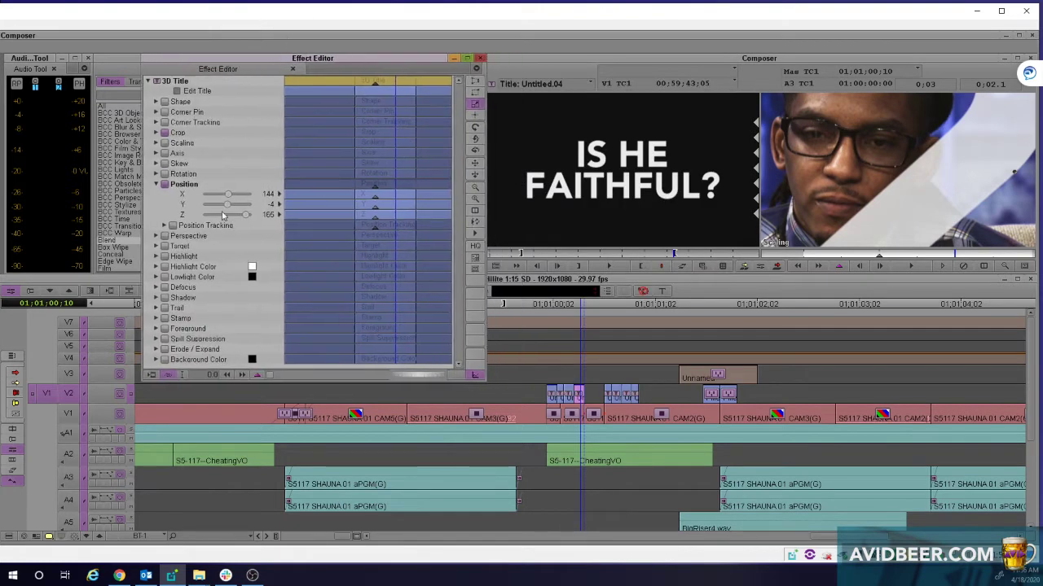
Expand the Foreground parameters of the 3D Title effect to examine its opacity setting, and leave the Effect Editor.
left_click(156, 329)
left_click_drag(249, 355, 298, 356)
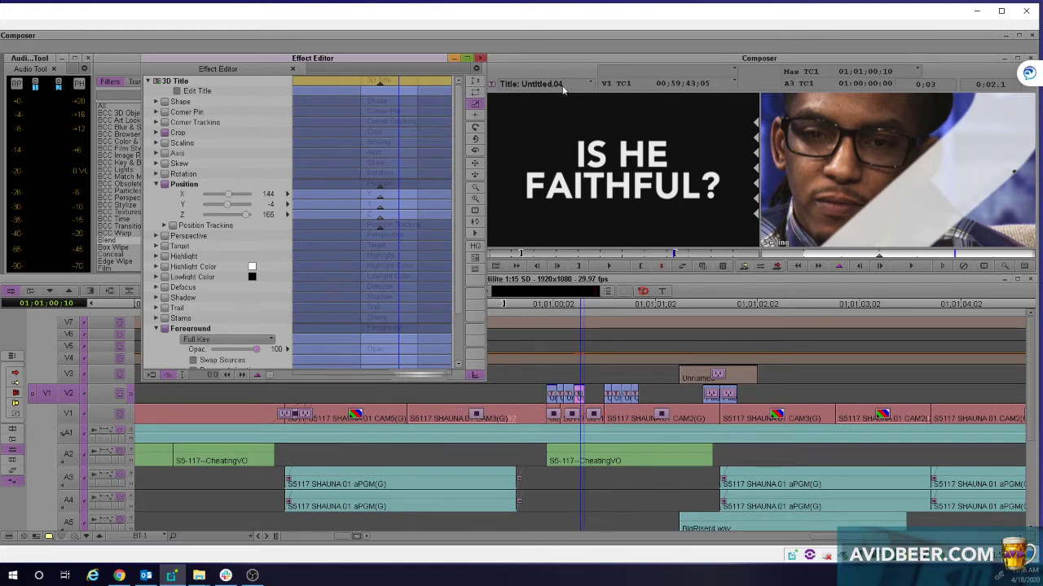
left_click(582, 287)
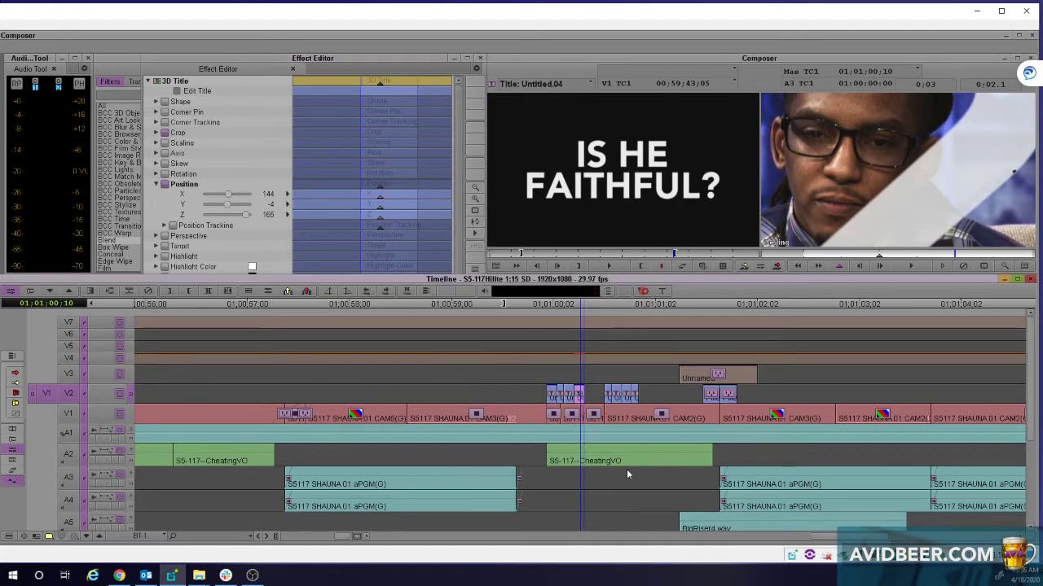
key("ctrl+8")
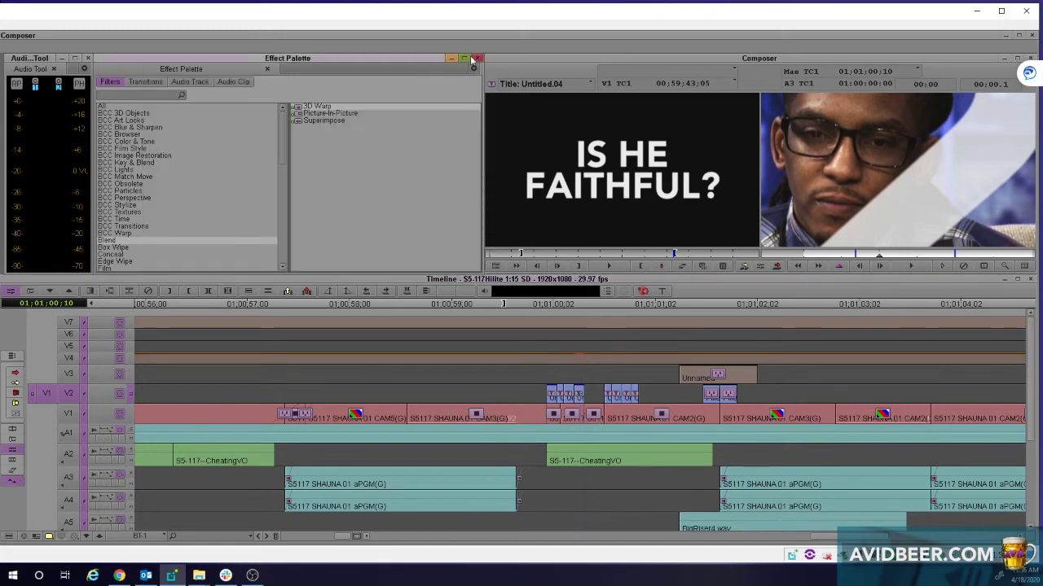
Mark a range on V2 from 01;00;57;26 to just past the second group of short title segments.
left_click(606, 456)
key("space")
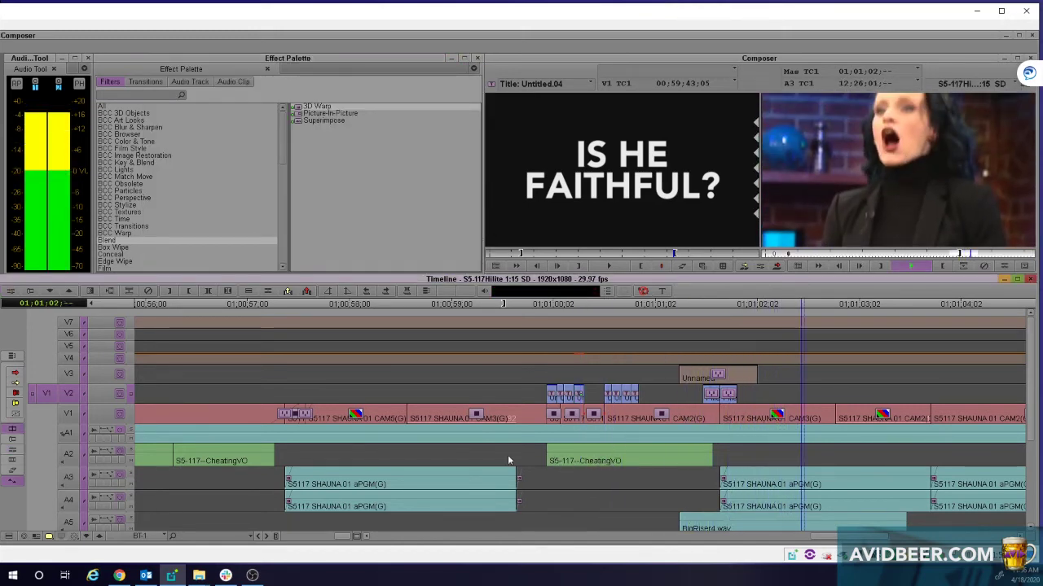
left_click_drag(402, 459, 339, 459)
key("i")
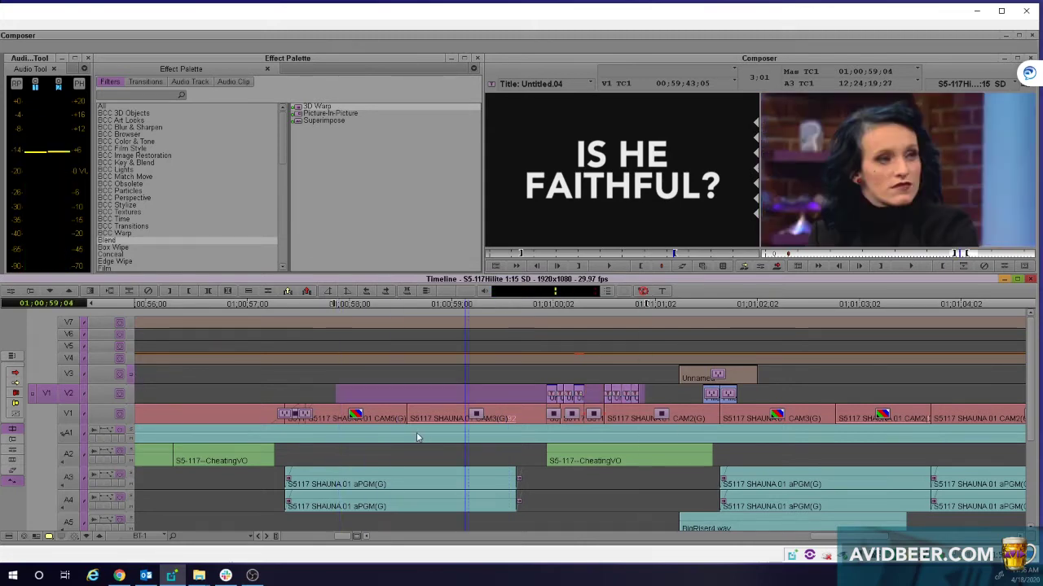
Play the marked section from its In point to review the animated title segments in the sequence.
key("q")
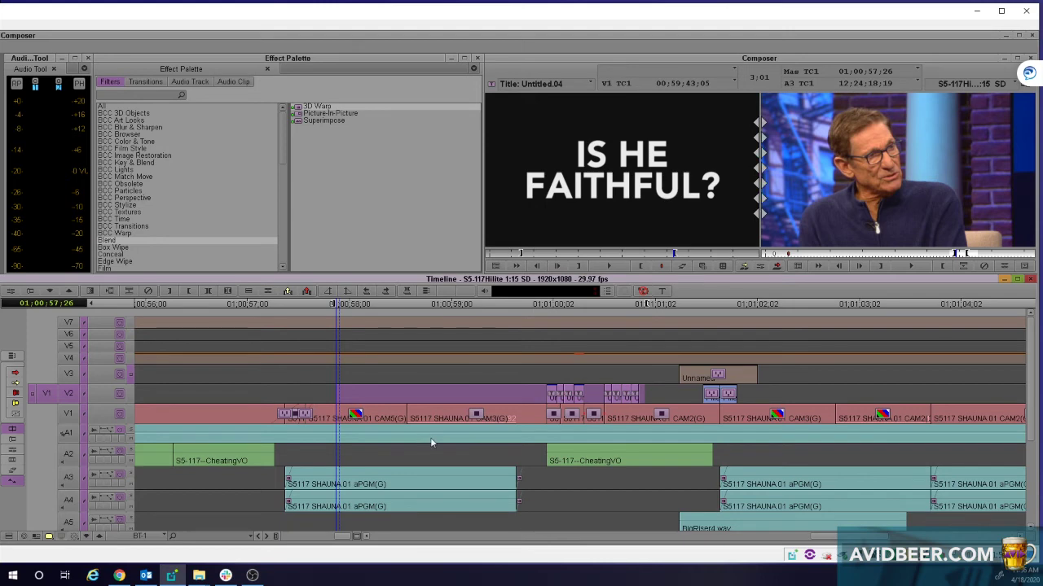
key("space")
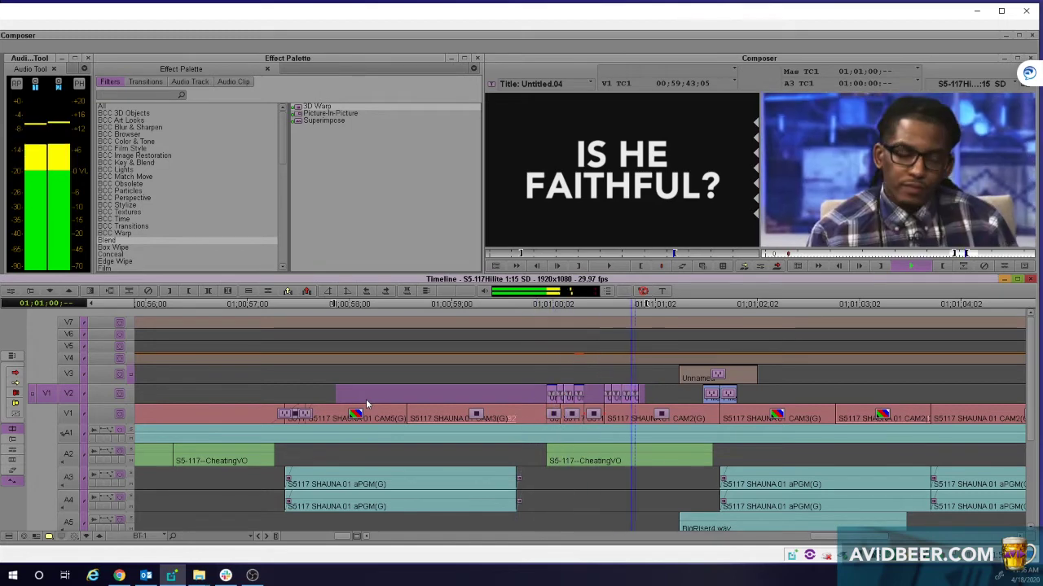
left_click(446, 417)
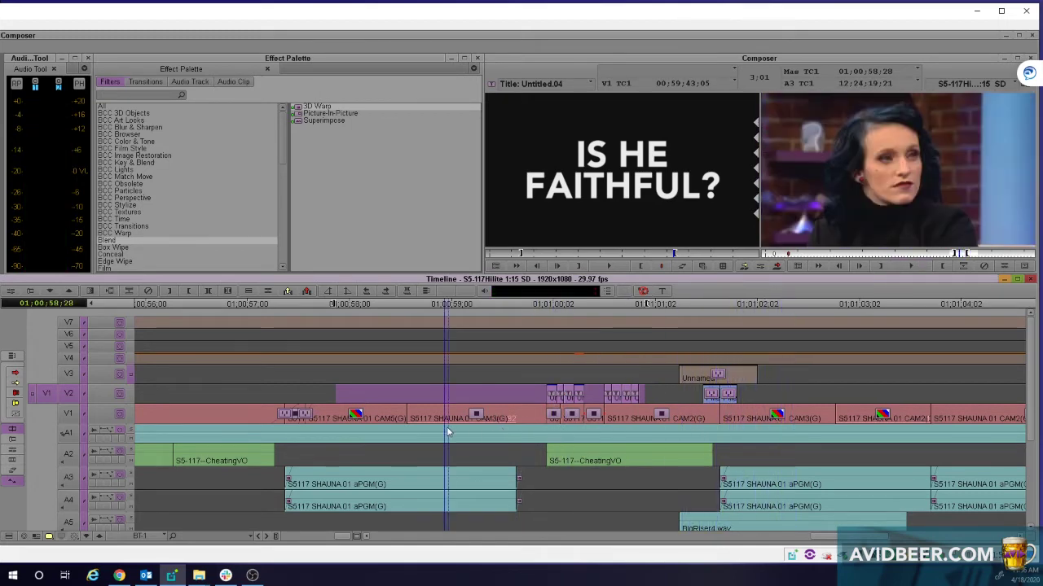
key("space")
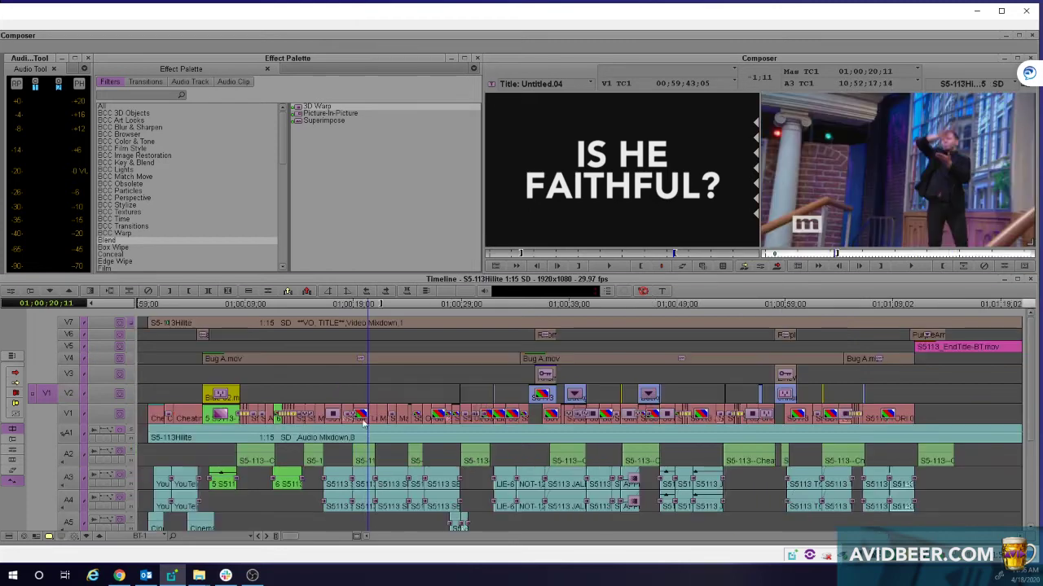
Switch to the S5-113Hilite 1:15 SD sequence, find the MISSING CONDOMS title and play from 01;00;15;07.
left_click_drag(375, 421, 380, 421)
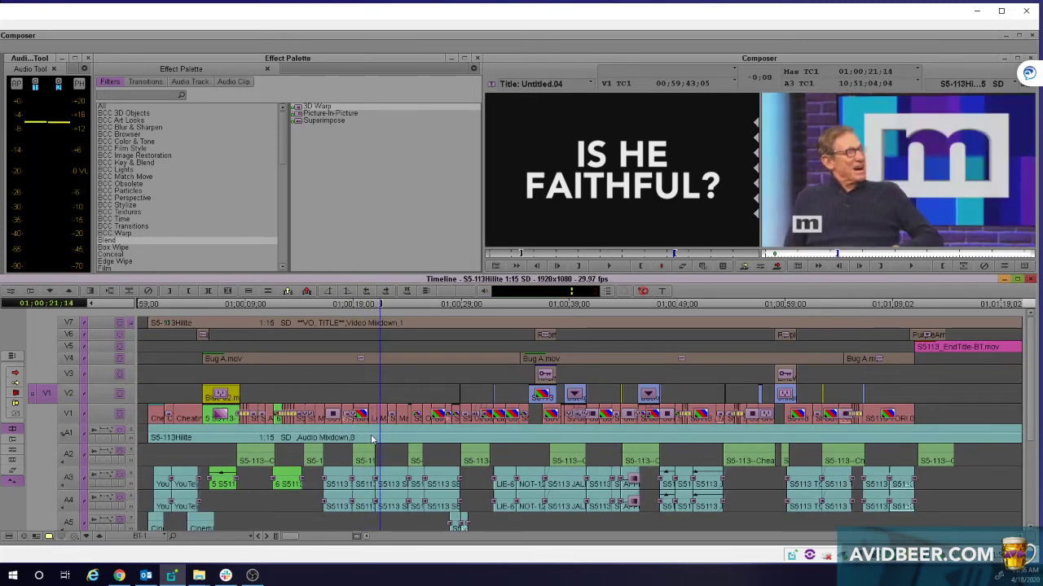
left_click(318, 454)
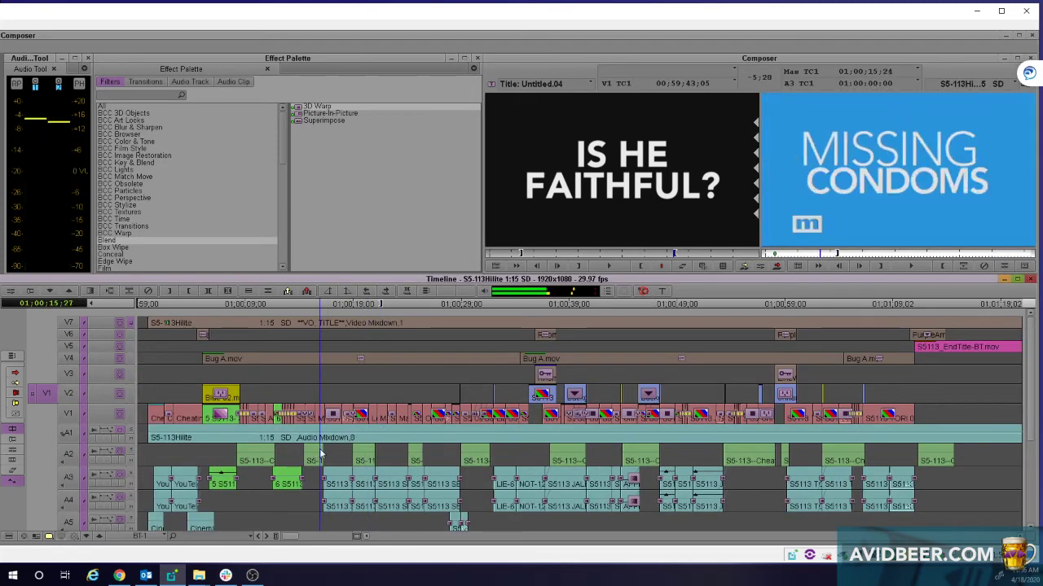
left_click(310, 458)
left_click(314, 458)
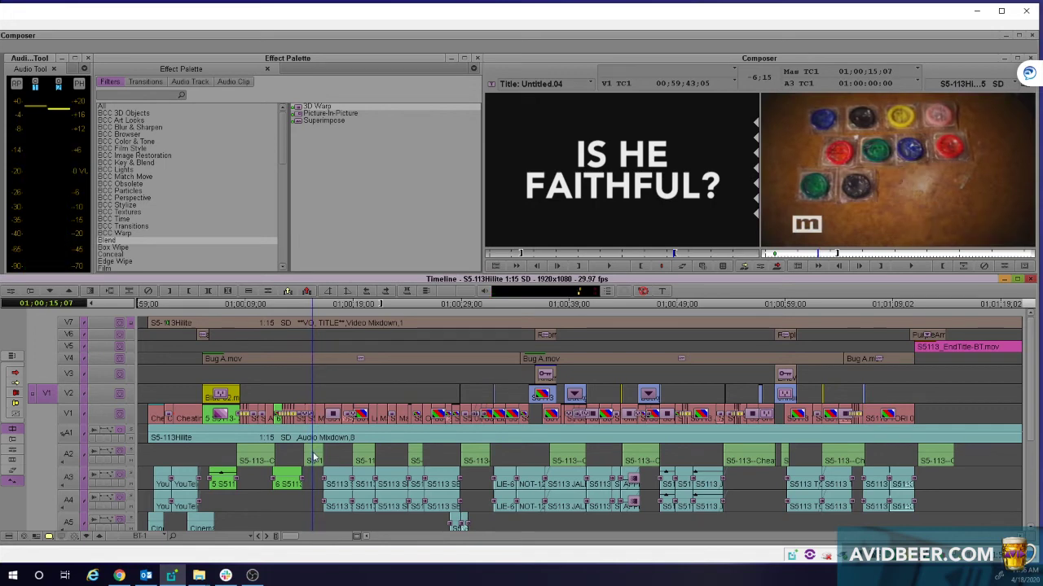
key("space")
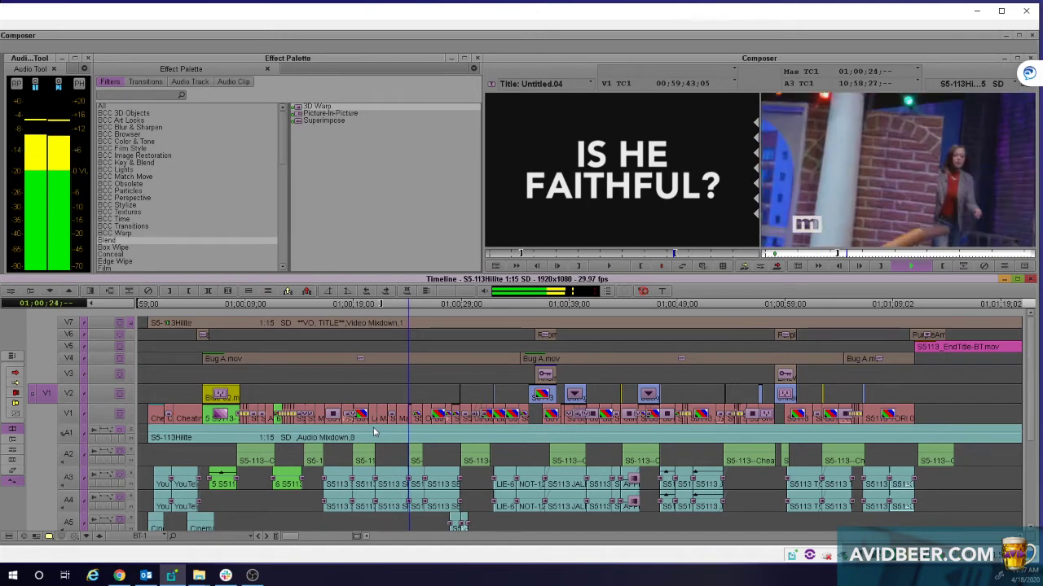
Park on the MISSING CONDOMS title at 01;00;16;07 and mark the title clip's range on V1.
left_click(323, 442)
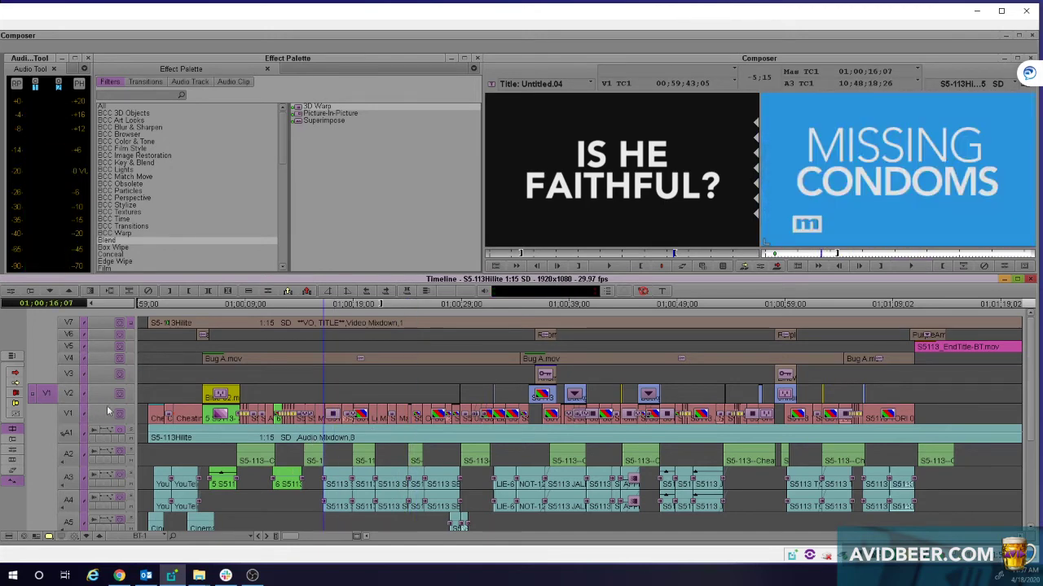
left_click(68, 414)
key("t")
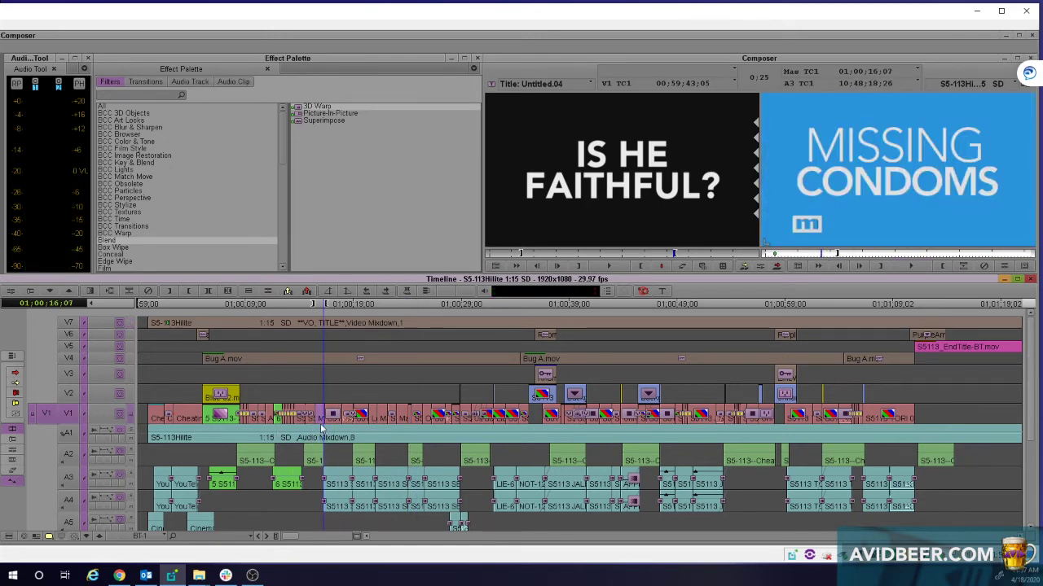
left_click(316, 442)
left_click(316, 442)
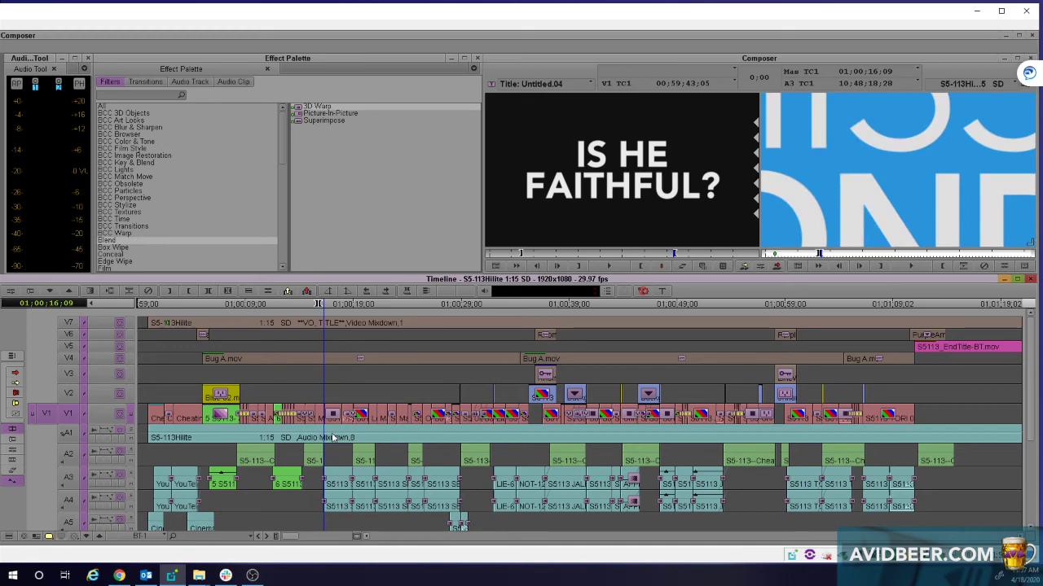
Step frame by frame through the short MISSING CONDOMS segments around 01;00;16;09 to examine the title's size jumps.
key("Left")
key("Left")
key("Left")
key("Left")
key("Left")
key("Left")
key("Left")
key("Left")
key("Left")
key("Left")
key("Left")
key("Left")
key("Left")
key("Left")
key("Left")
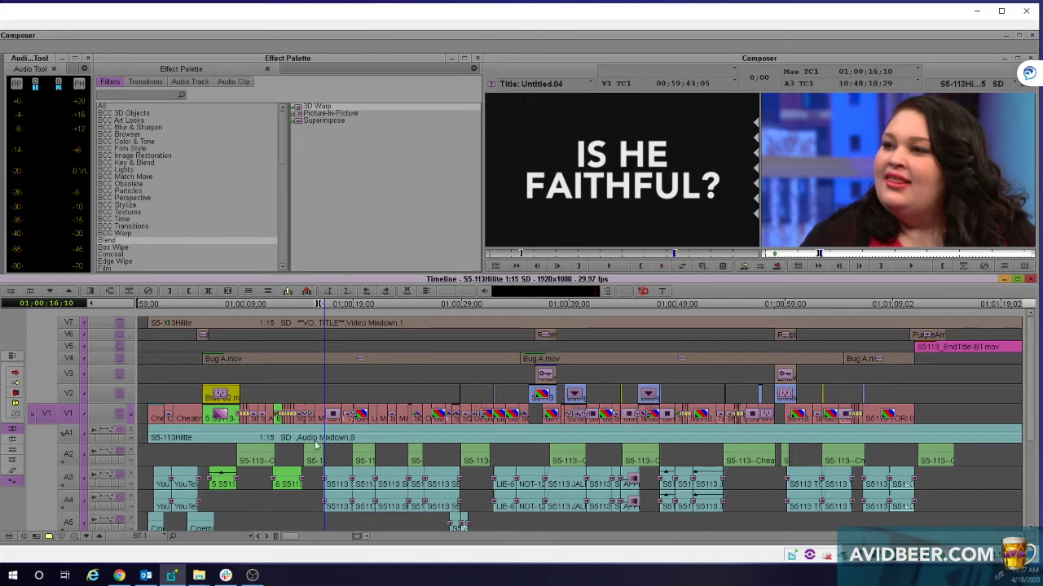
Play the MISSING CONDOMS title from just before it, then return to 01;00;16;06 to review the effect again.
left_click(307, 454)
key("space")
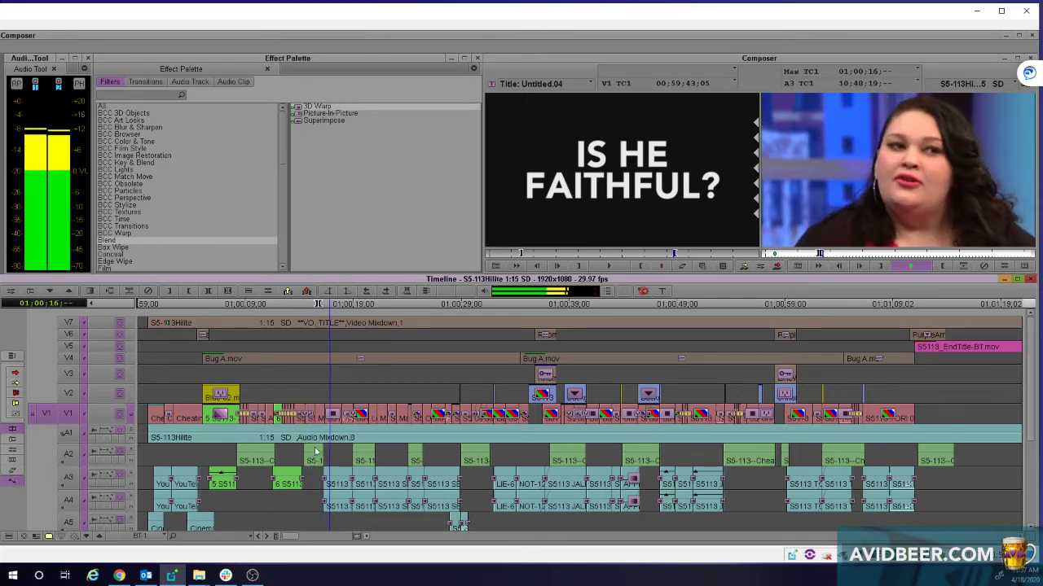
key("space")
left_click(323, 446)
key("space")
left_click(323, 446)
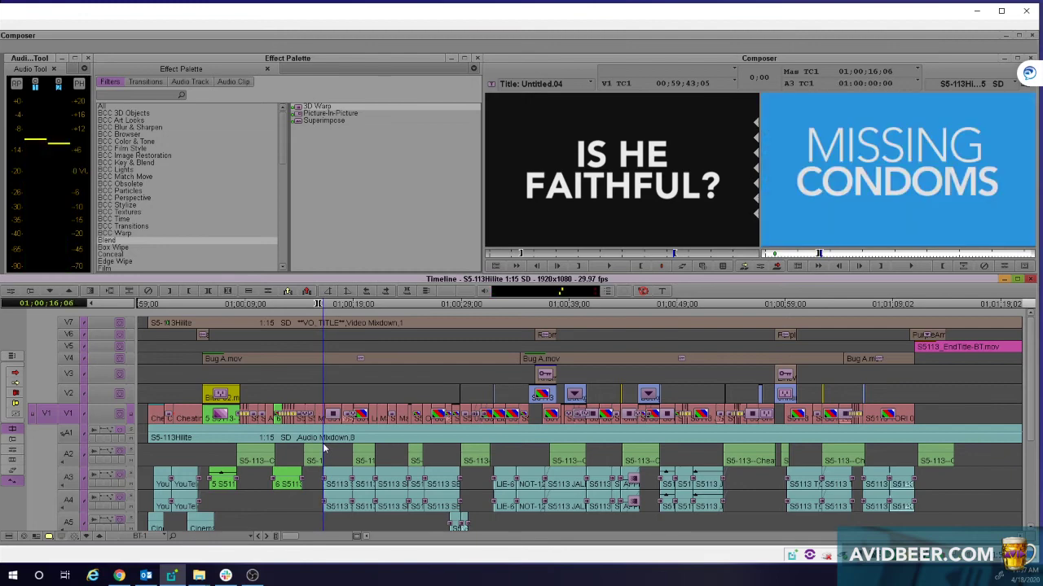
Play the S5-113Hilite sequence onward from shortly after the MISSING CONDOMS title to look for similar title effects.
left_click(351, 449)
key("space")
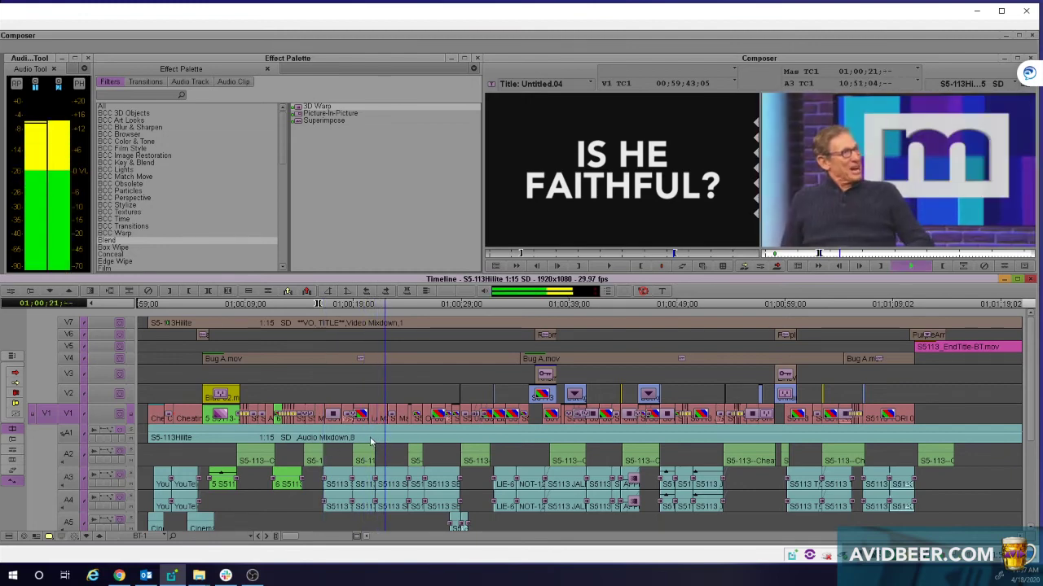
key("space")
key("space")
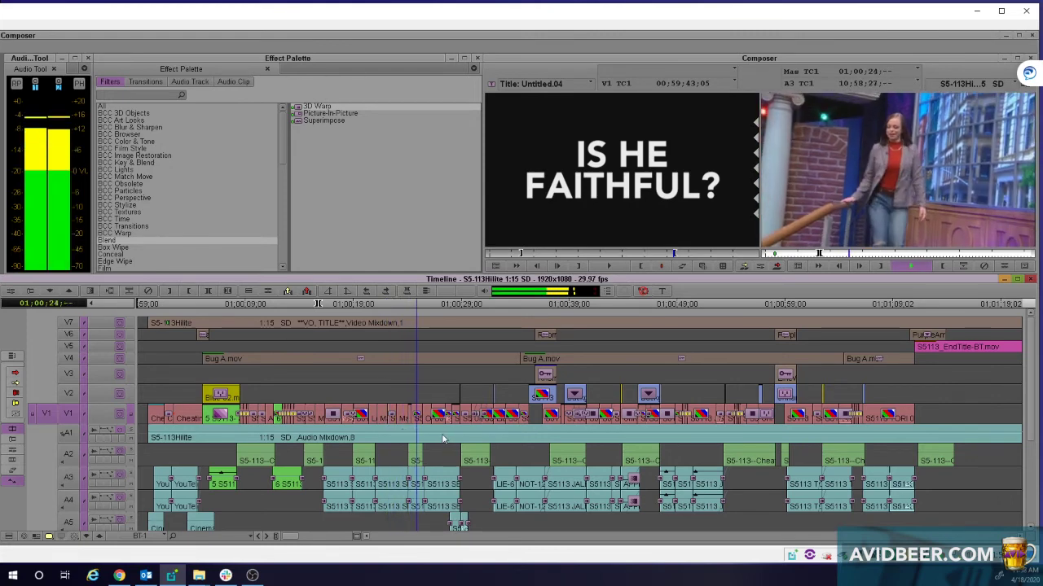
Switch to the S5-060Hilite 1:06 TC sequence and play the section around the HER MOTHER title near 01;00;20.
left_click(376, 438)
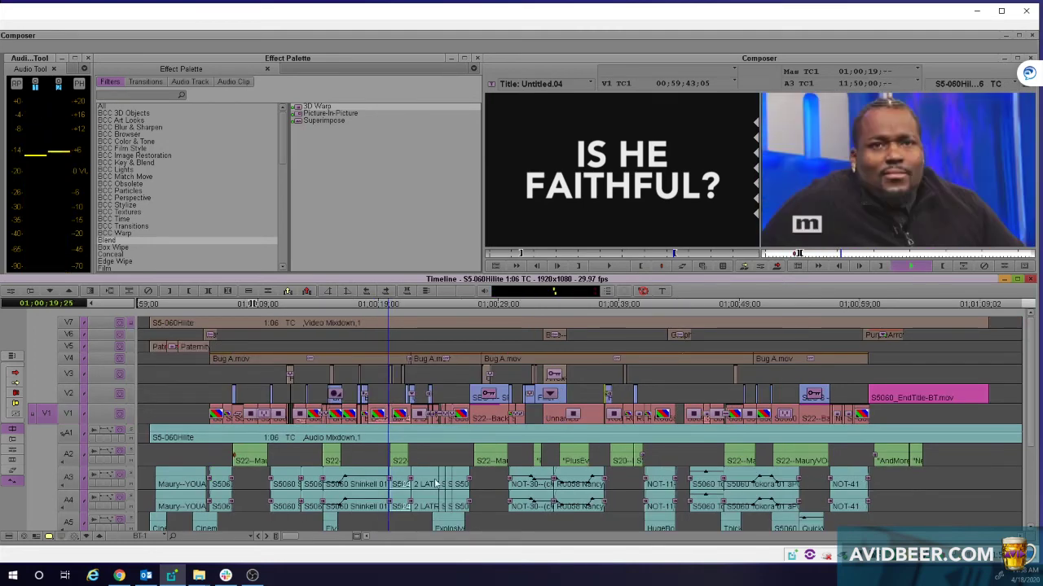
key("space")
left_click(385, 399)
key("space")
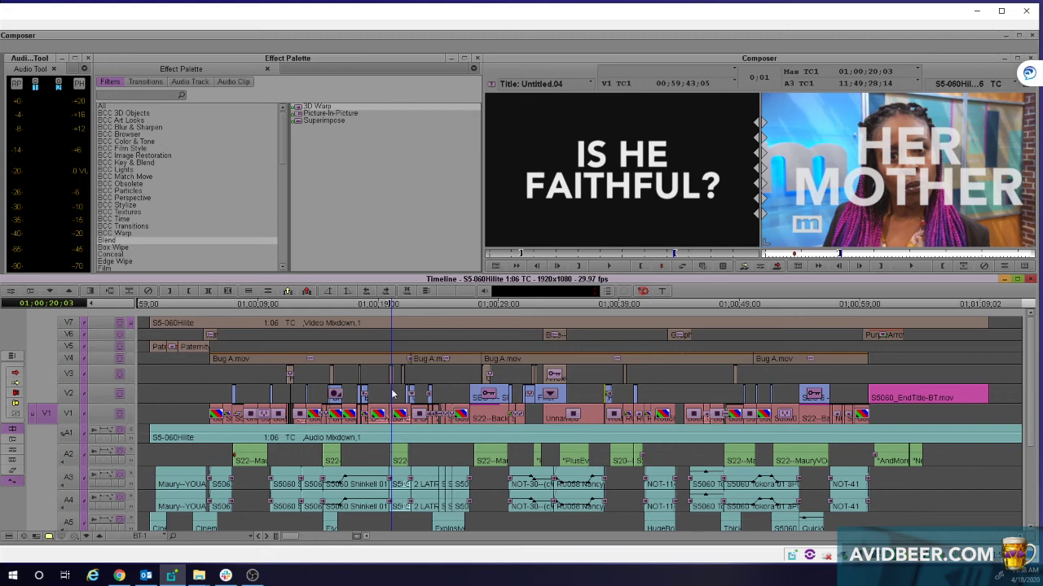
Replay the HER MOTHER title from just before it, scrub back to its segment at 01;00;20;02, and play onward.
left_click(387, 396)
key("space")
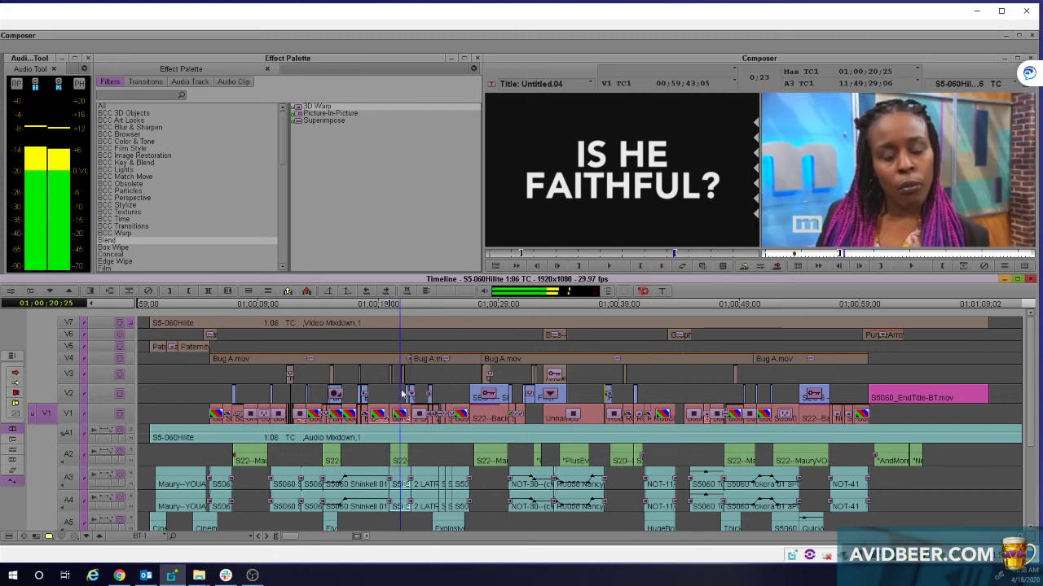
key("space")
left_click_drag(404, 391, 390, 405)
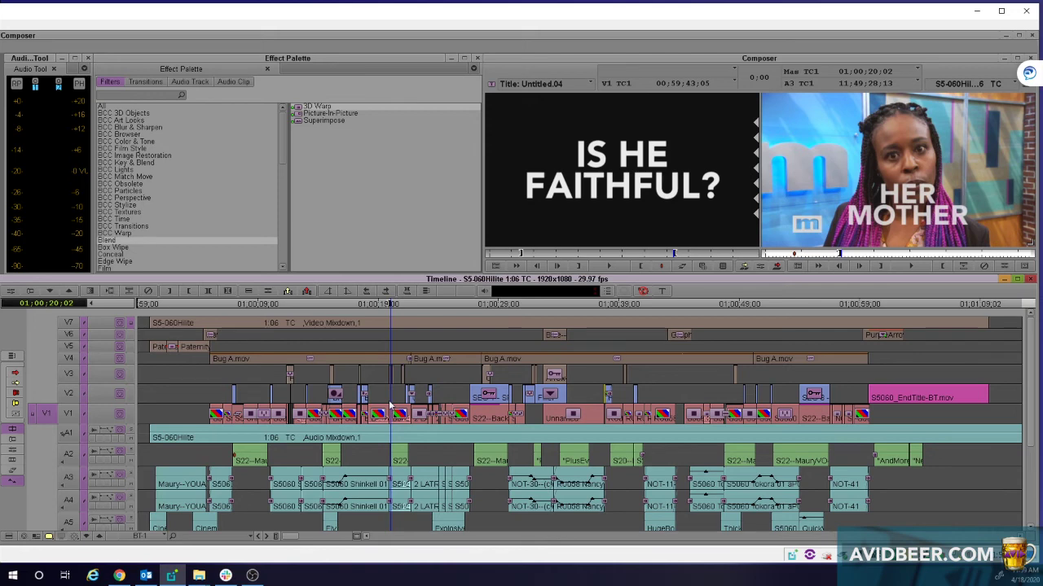
left_click_drag(390, 405, 387, 406)
key("space")
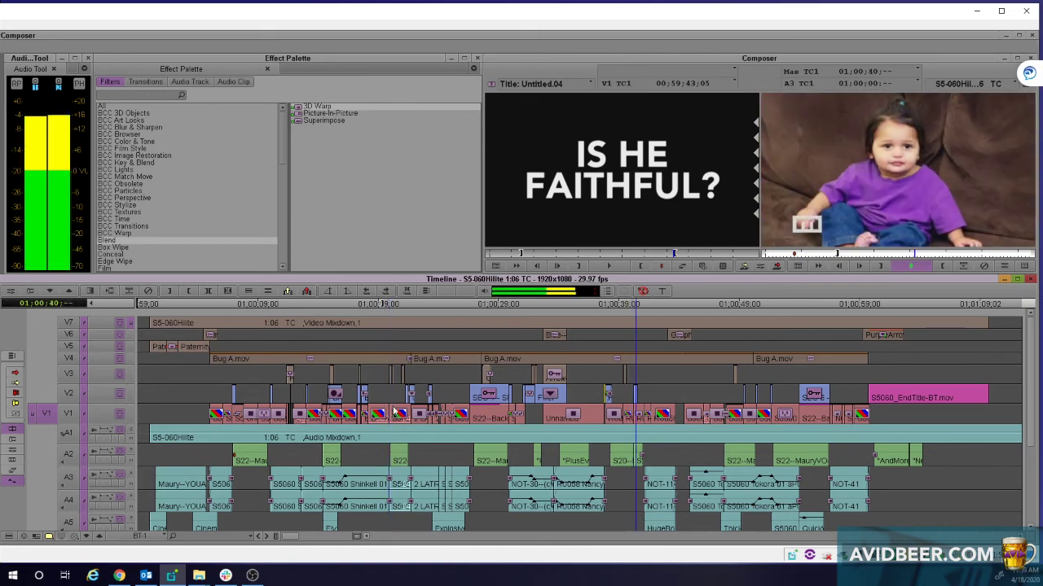